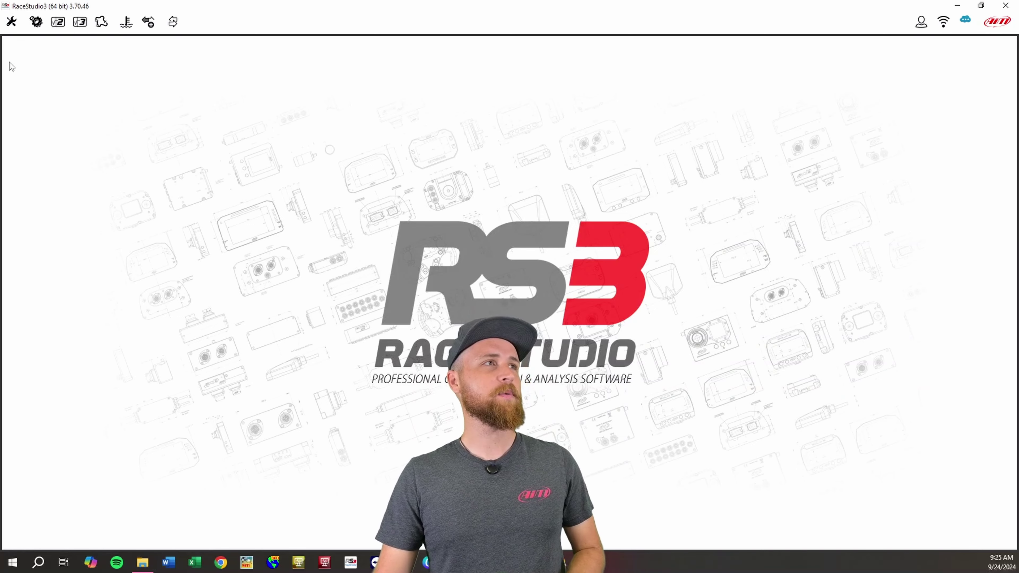
# Check the language and units preferences, then show Device Configurations and start a new configuration
pyautogui.click(12, 23)
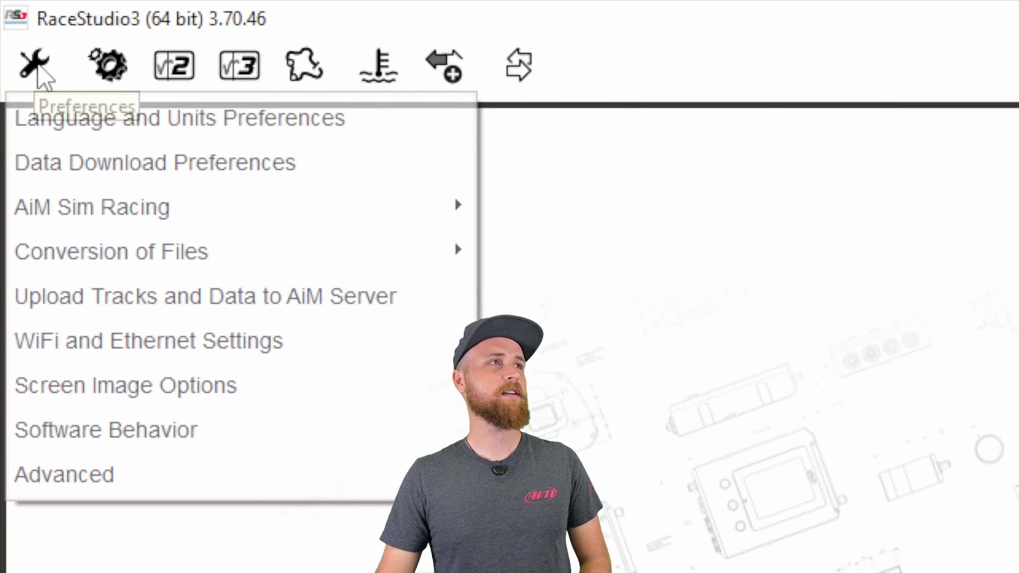
pyautogui.click(87, 117)
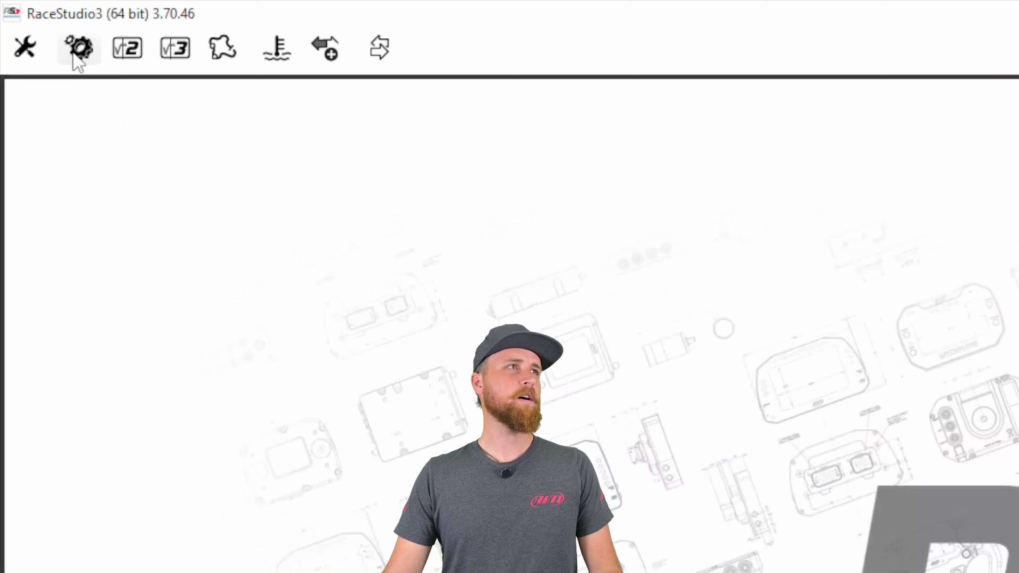
pyautogui.click(109, 69)
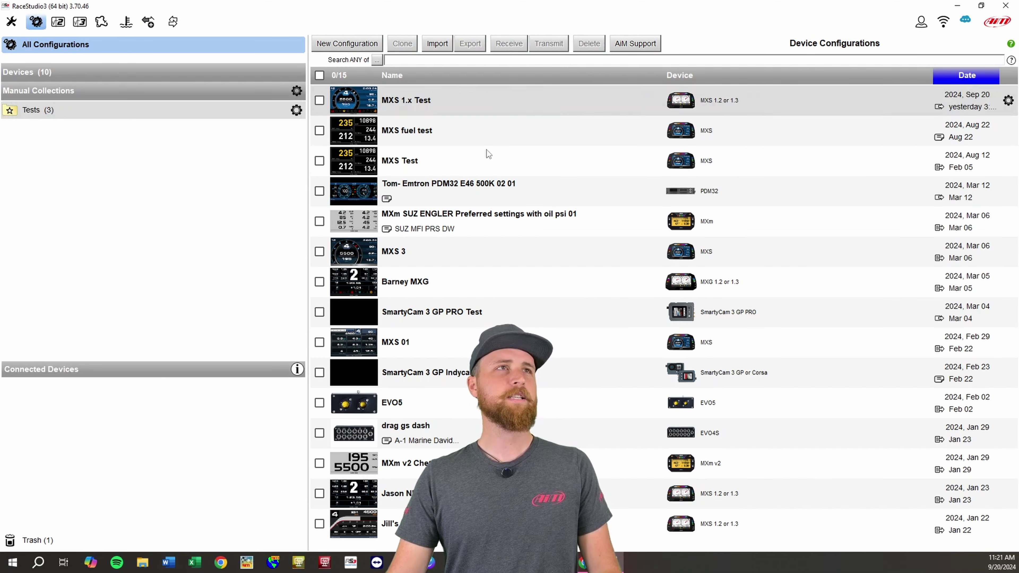
pyautogui.click(349, 46)
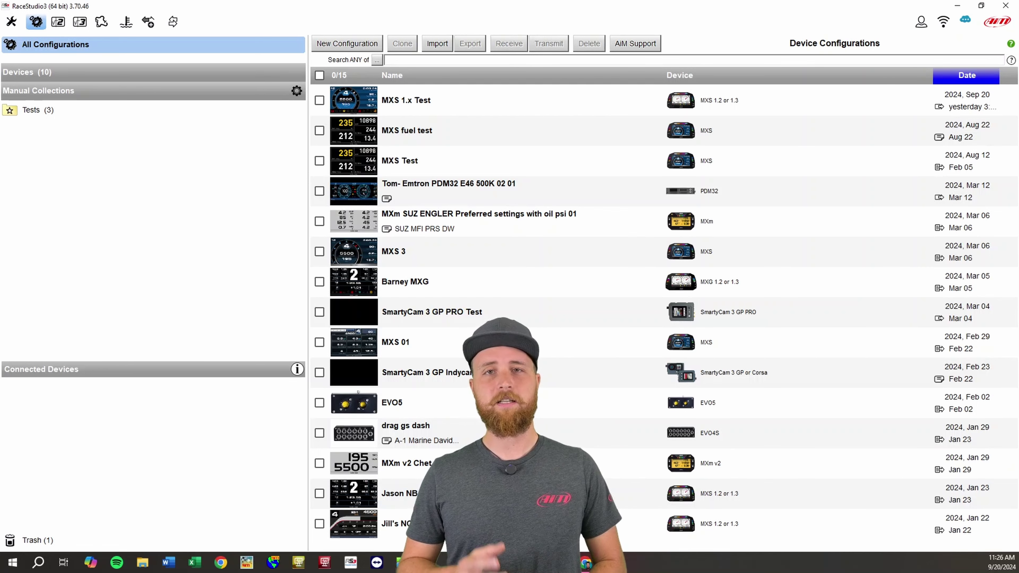
# Open MXS 1.x Test, return briefly to All Configurations, then go back to its channel list
pyautogui.doubleClick(440, 102)
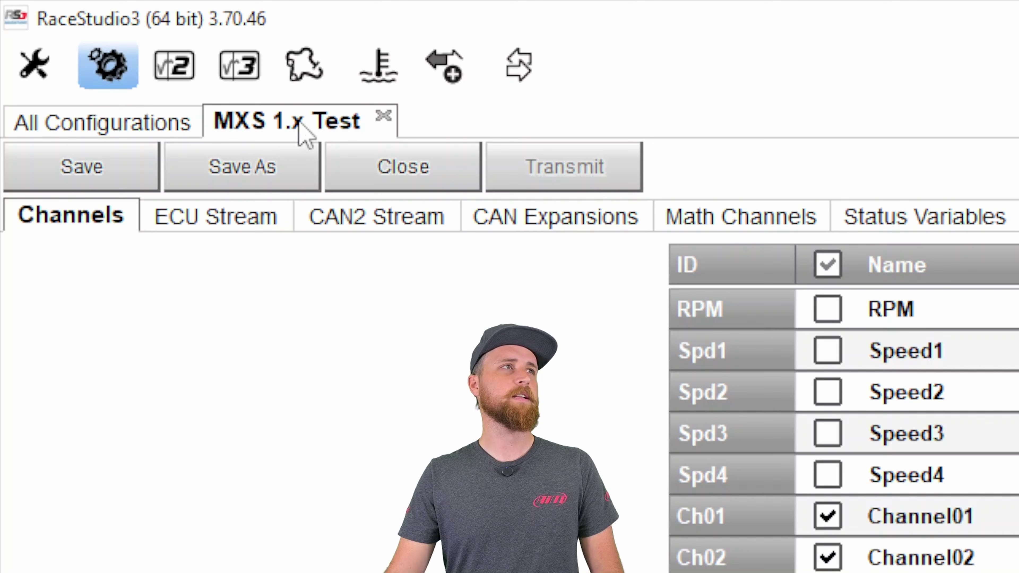
pyautogui.click(129, 128)
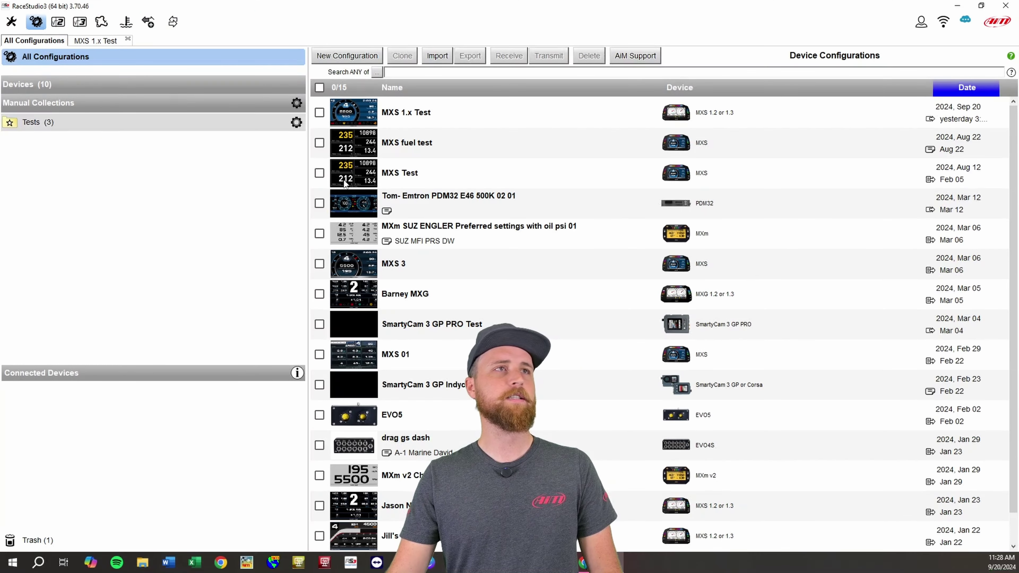
pyautogui.click(93, 40)
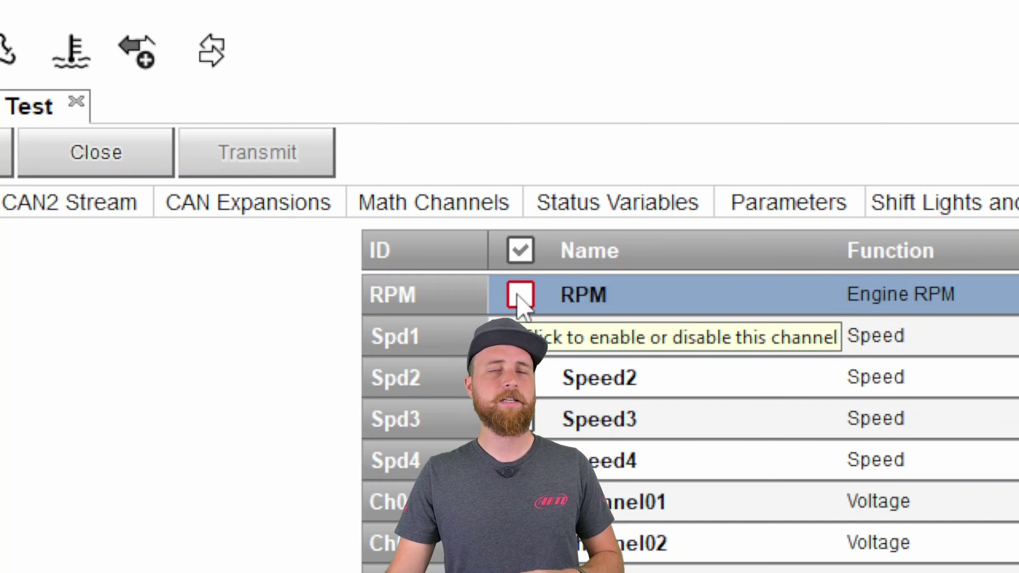
# Tick the RPM row's checkbox on the Channels list to enable it
pyautogui.click(521, 295)
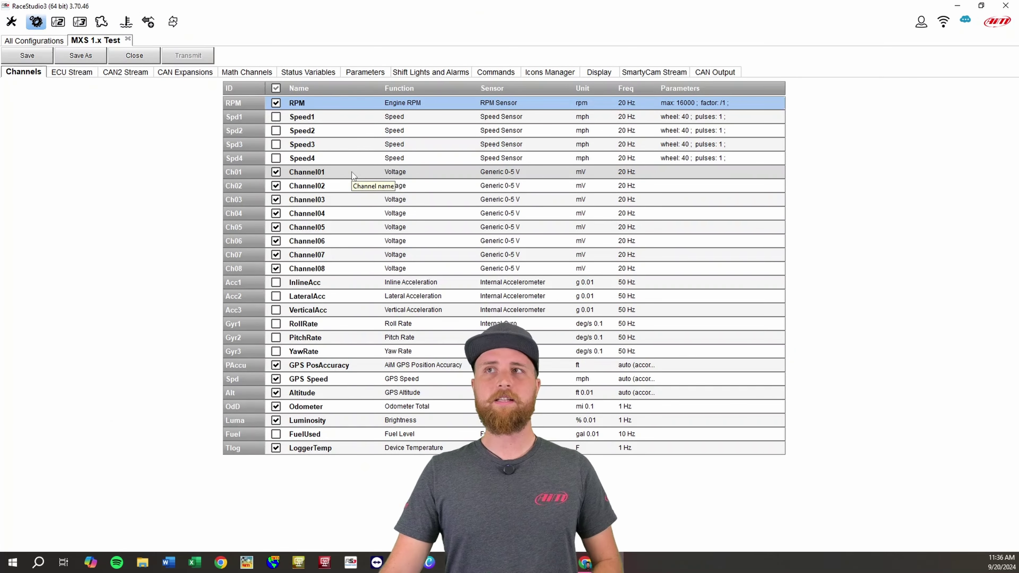
# Rename Channel01 'Brake Pres' as Brake Circuit Pressure with a 0-2000 psi sensor in psi, and save
pyautogui.doubleClick(326, 137)
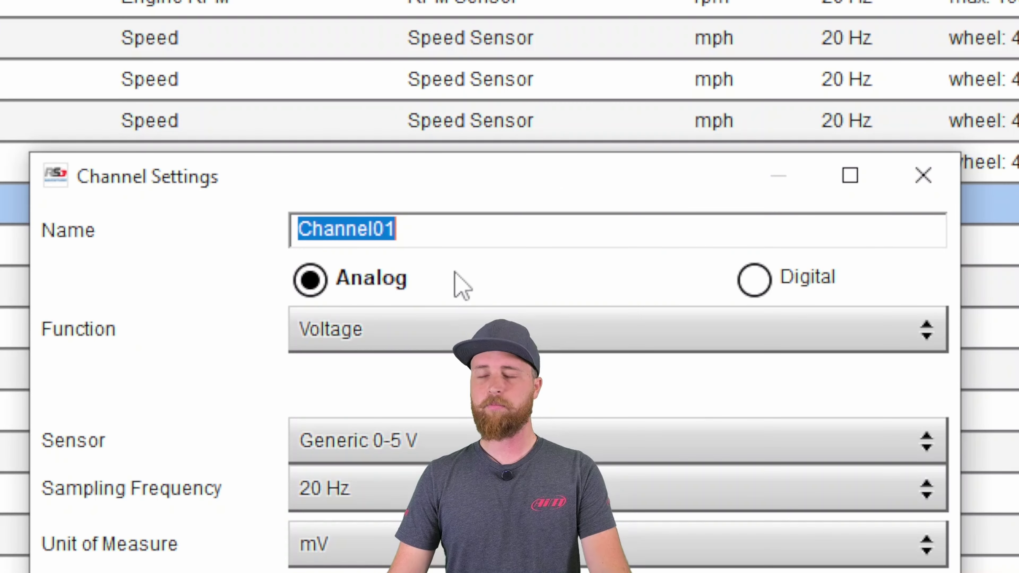
pyautogui.write('Brake ')
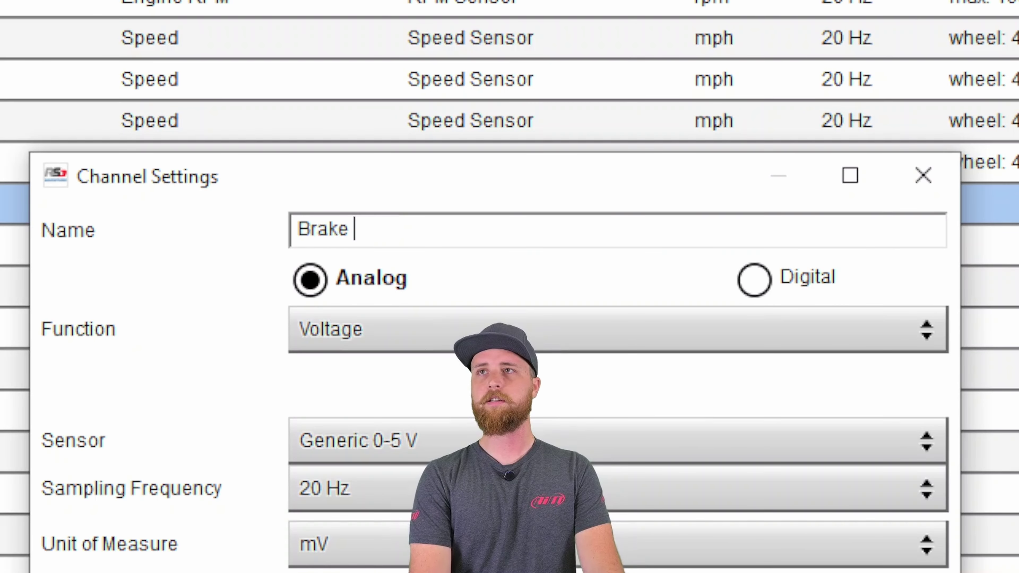
pyautogui.write('B')
pyautogui.press('BackSpace')
pyautogui.write('Pres')
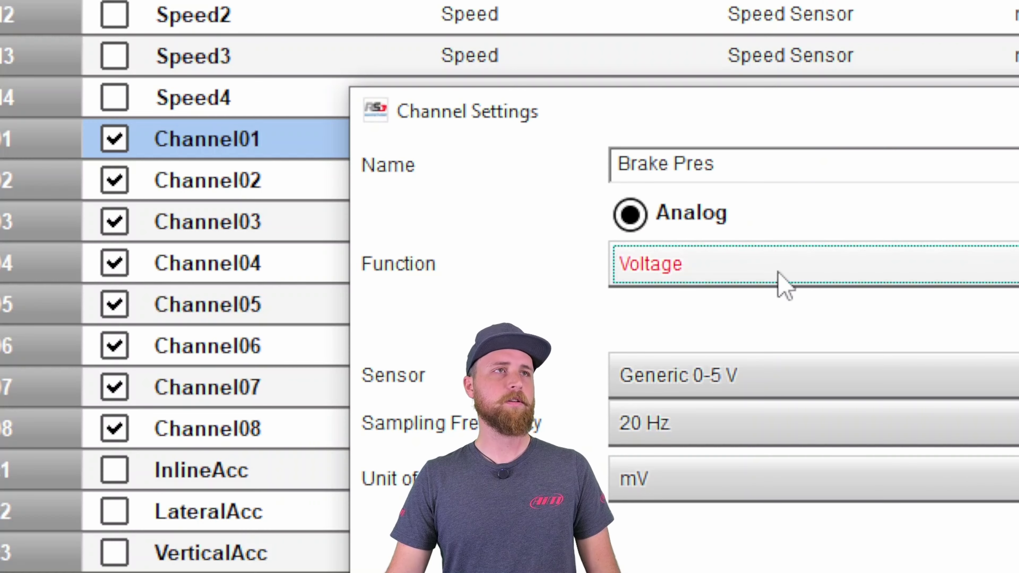
pyautogui.click(462, 344)
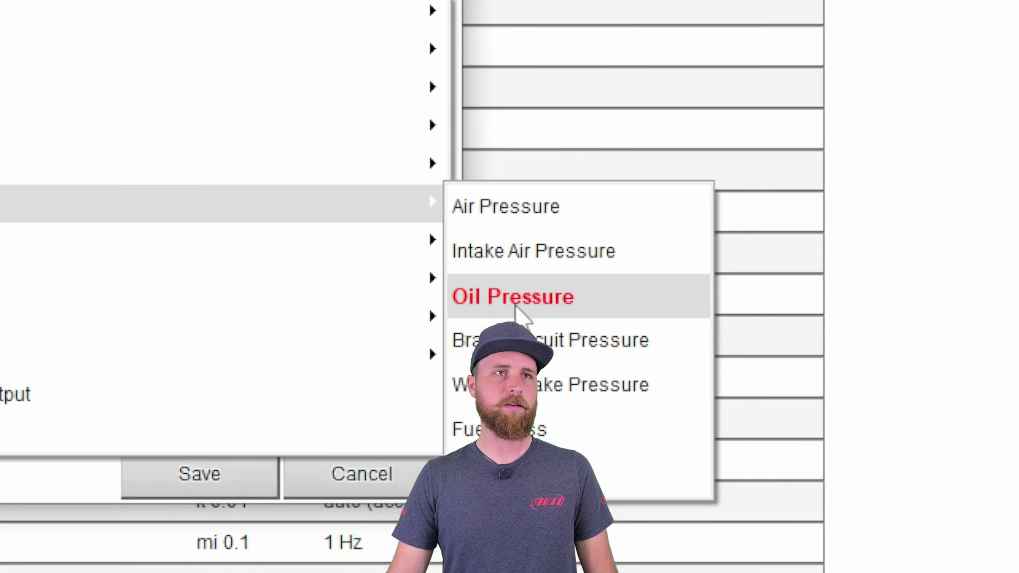
pyautogui.click(517, 339)
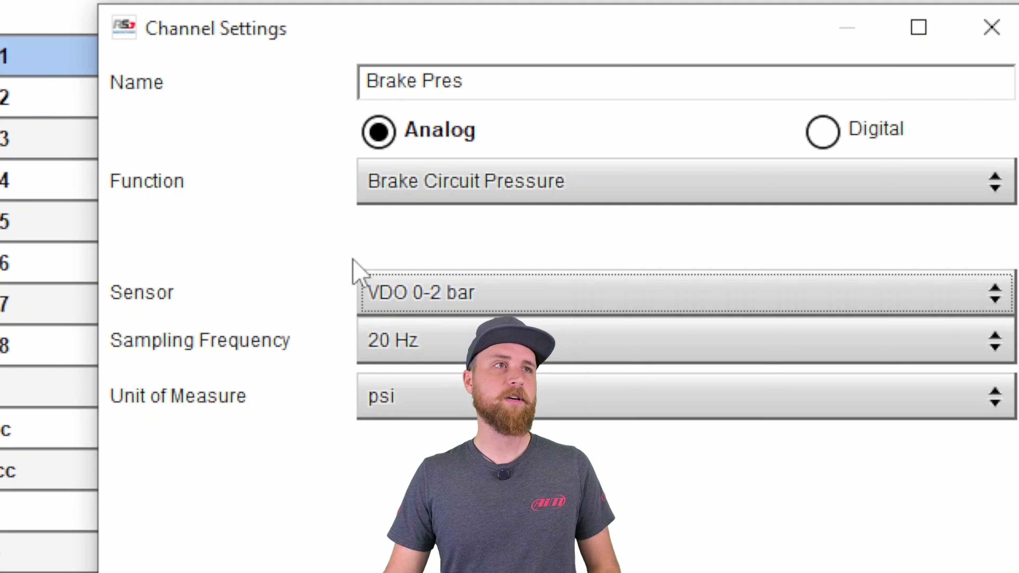
pyautogui.click(454, 299)
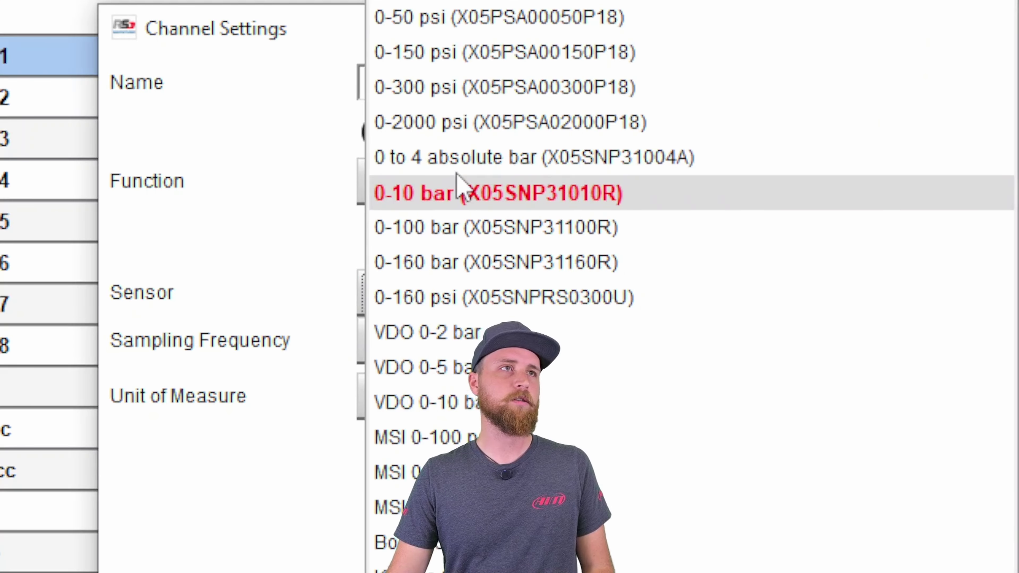
pyautogui.click(517, 130)
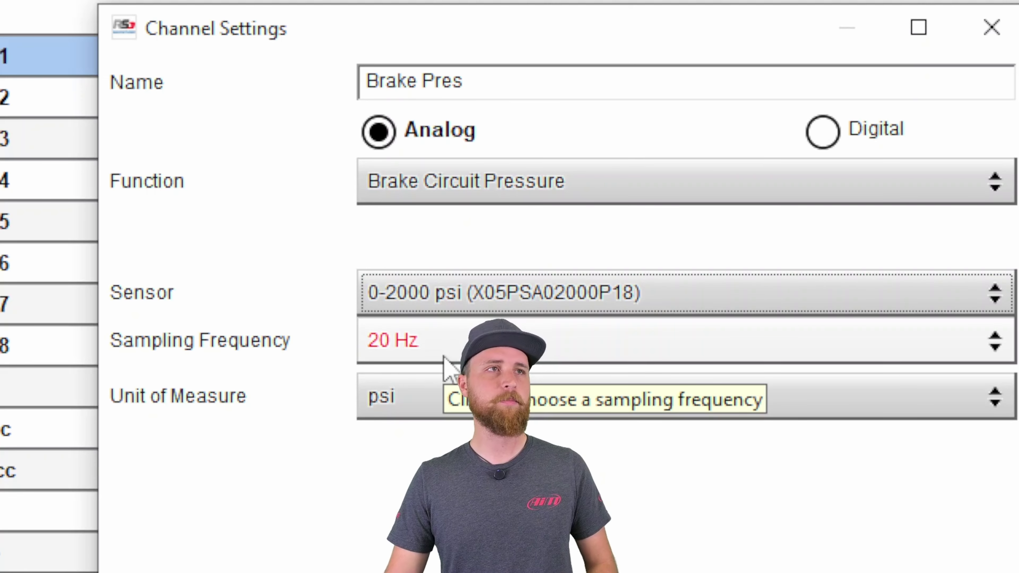
pyautogui.click(447, 397)
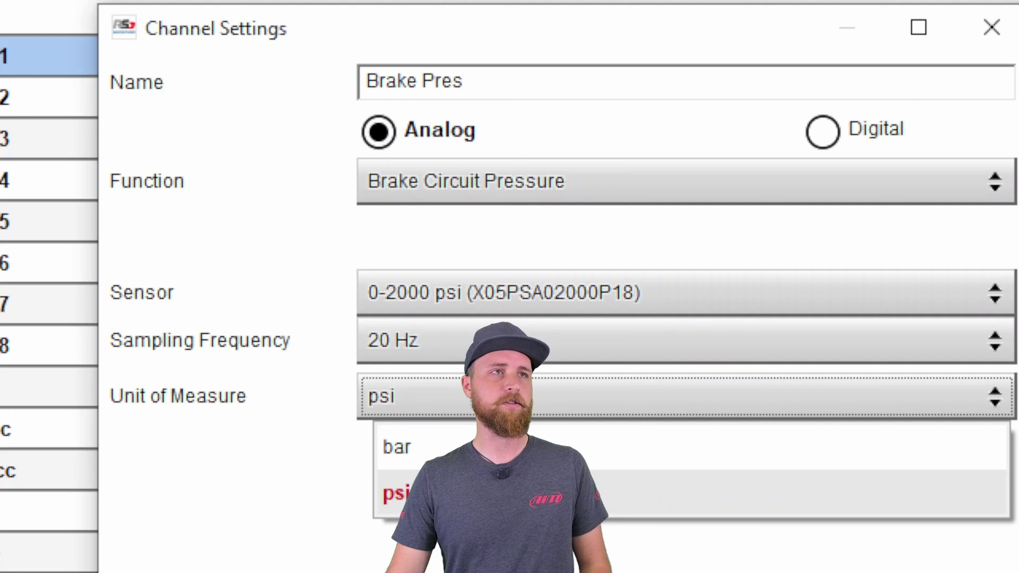
pyautogui.press('Return')
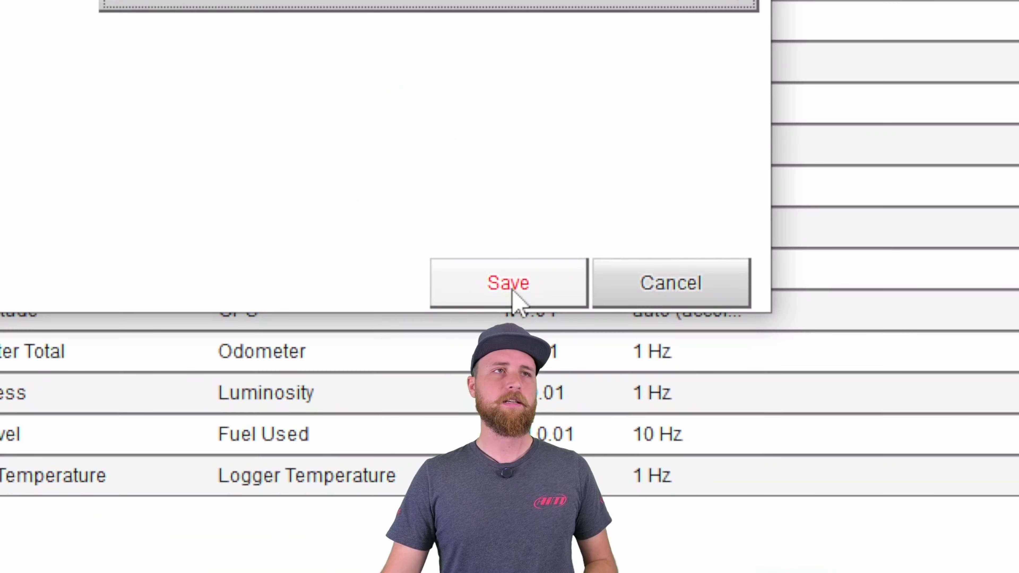
pyautogui.click(512, 290)
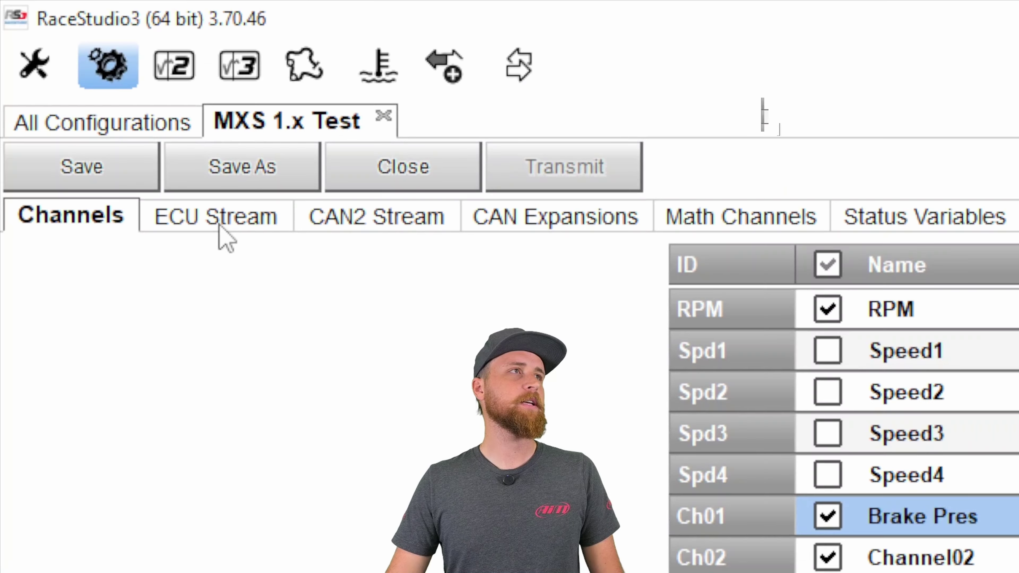
# Show the ECU Stream page with the LINK - CAN FULL LCC ECU's 36 channels
pyautogui.click(73, 75)
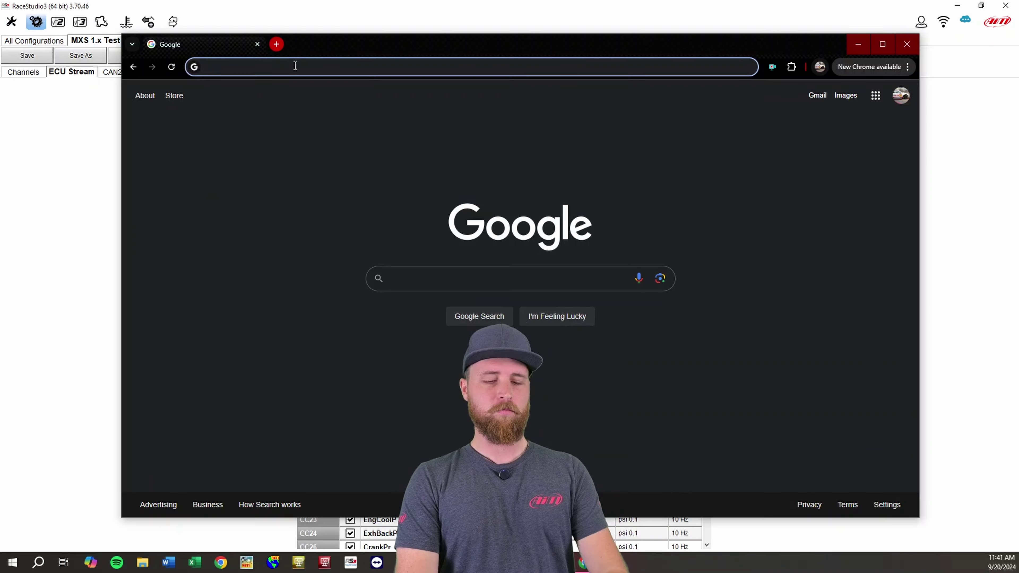
# In Chrome, browse aimsports.com documentation to the stock ECU connections list
pyautogui.click(220, 562)
pyautogui.write('aimsports.com')
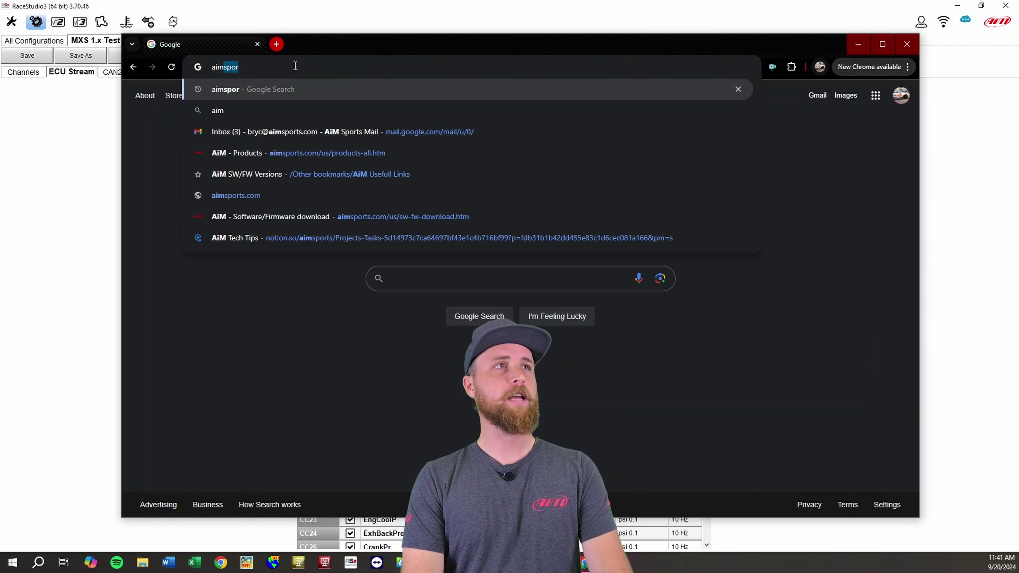
pyautogui.press('Return')
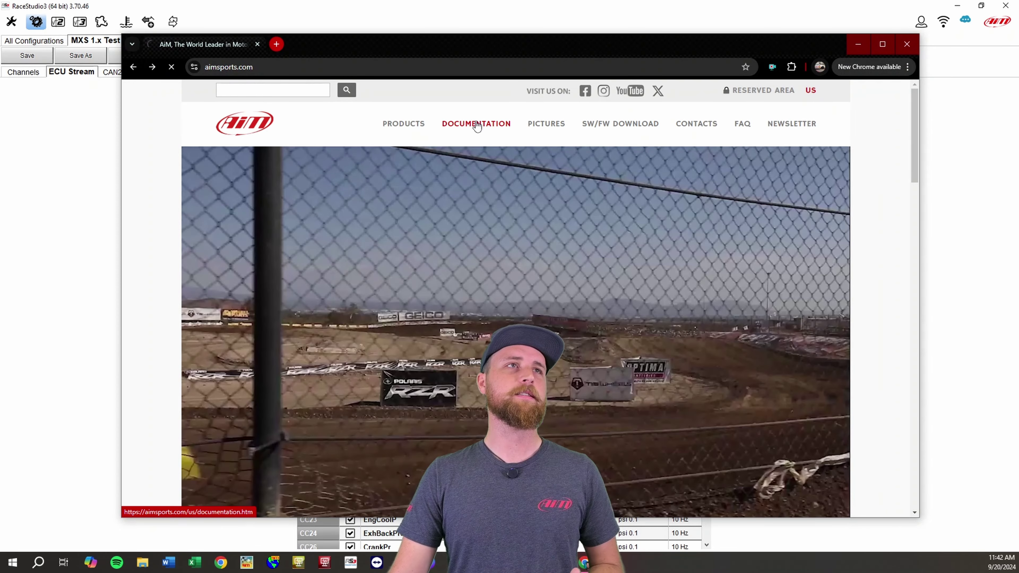
pyautogui.click(476, 124)
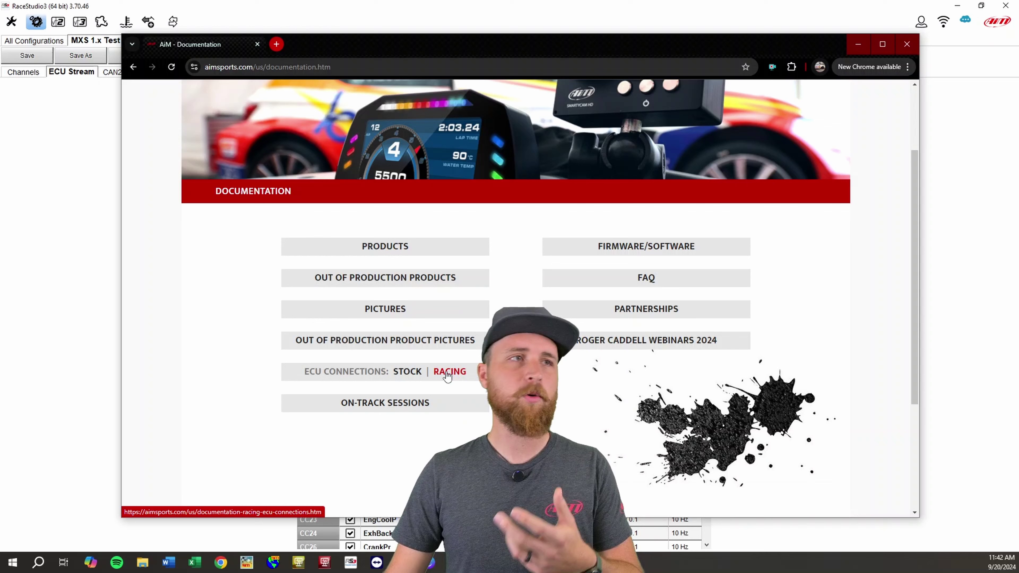
pyautogui.click(403, 376)
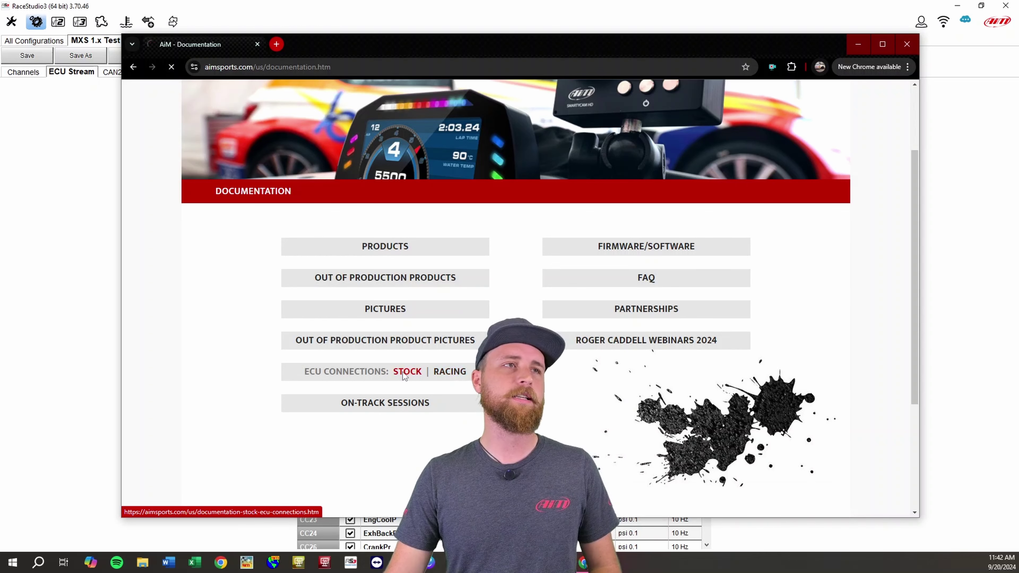
pyautogui.scroll(-2, 407, 369)
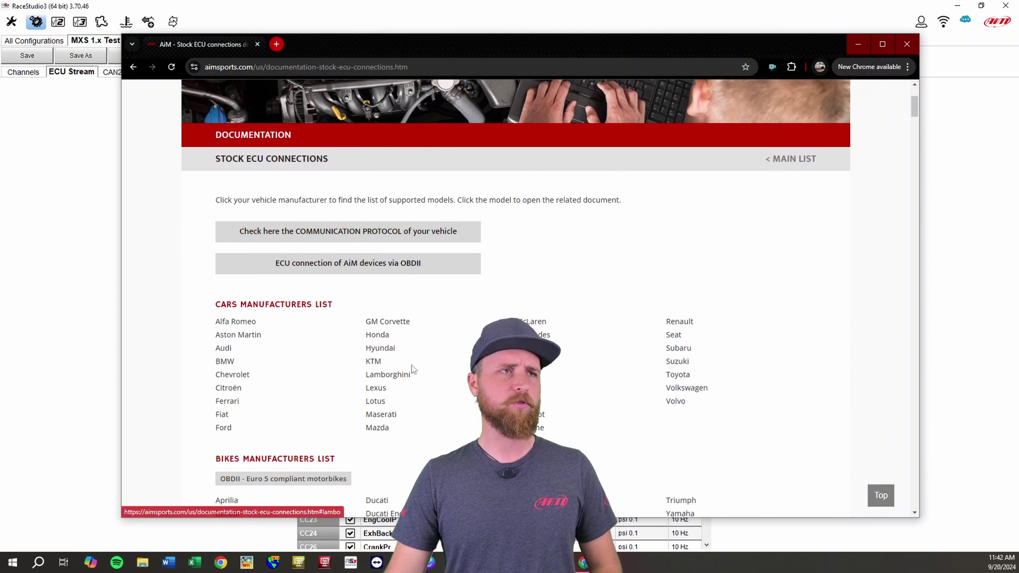
pyautogui.scroll(-1, 418, 365)
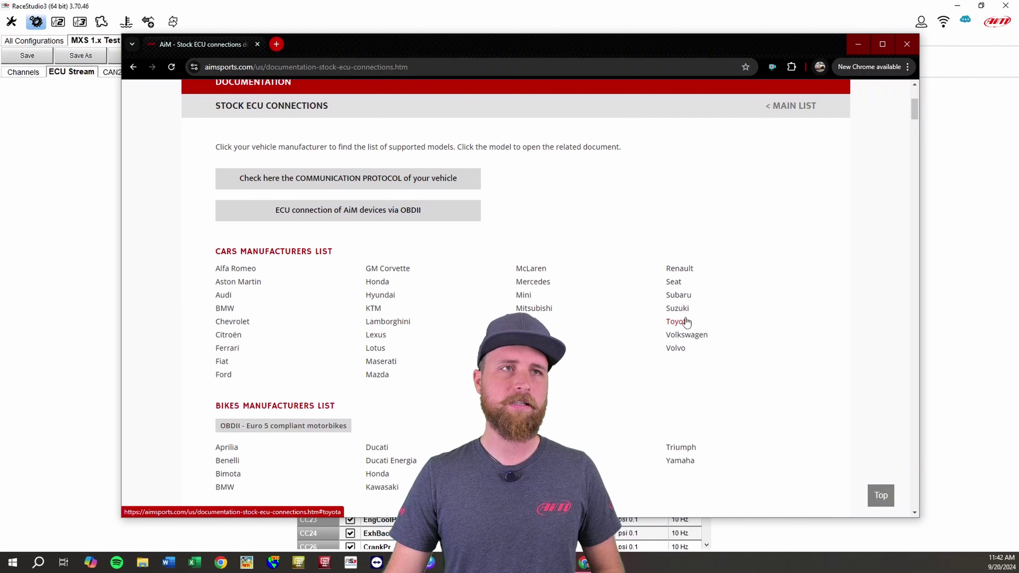
# Open the Volkswagen Golf 6th series ECU connection PDF and read its CAN wiring and channel pages
pyautogui.click(687, 336)
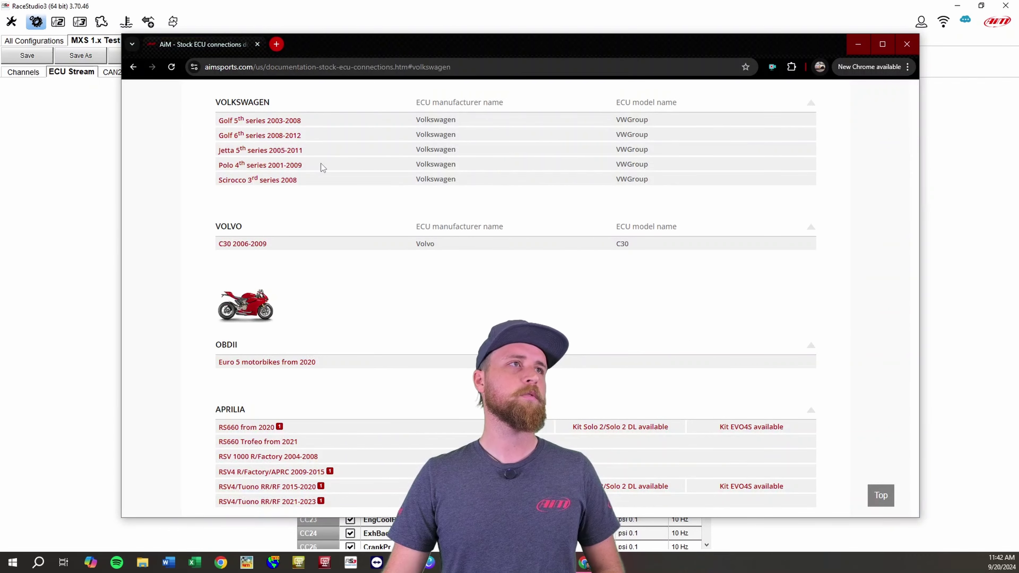
pyautogui.click(259, 136)
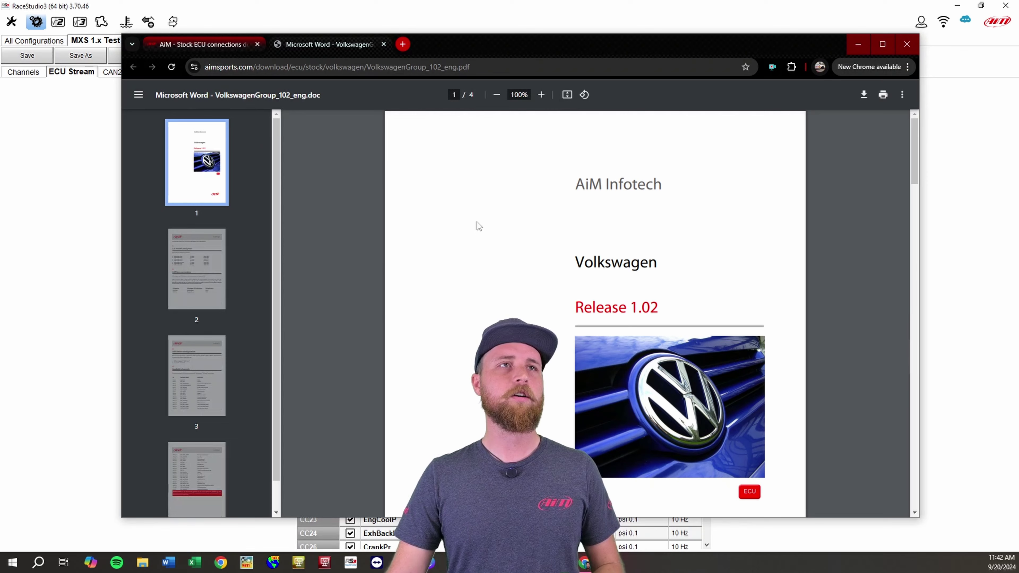
pyautogui.scroll(-10, 505, 240)
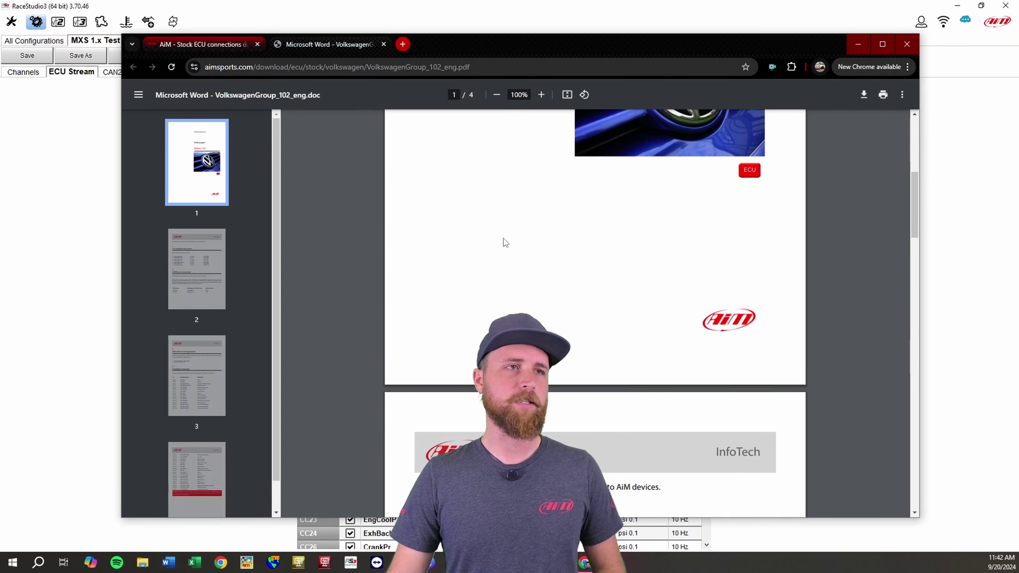
pyautogui.scroll(-4, 503, 238)
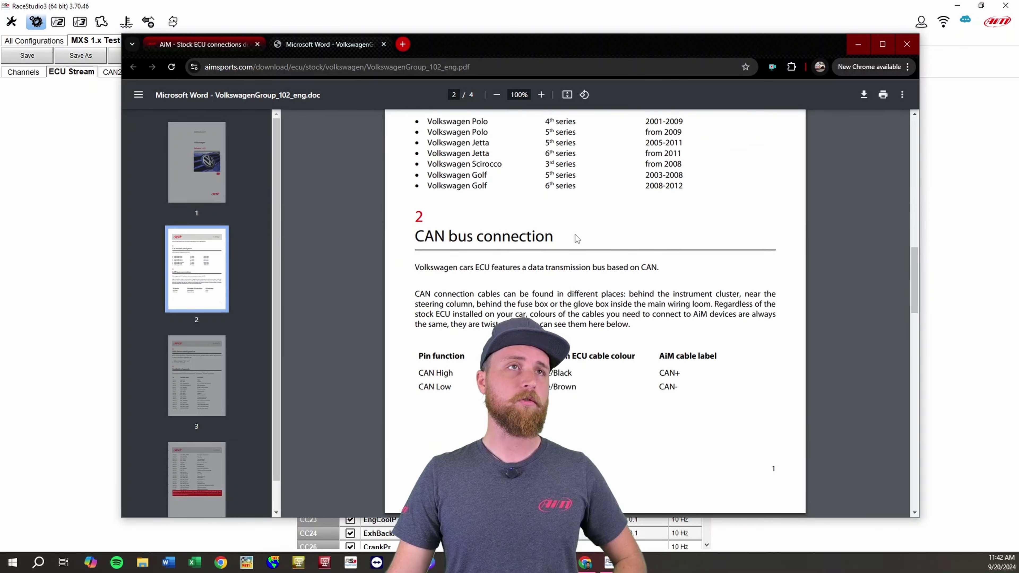
pyautogui.scroll(-4, 575, 234)
pyautogui.scroll(1, 606, 330)
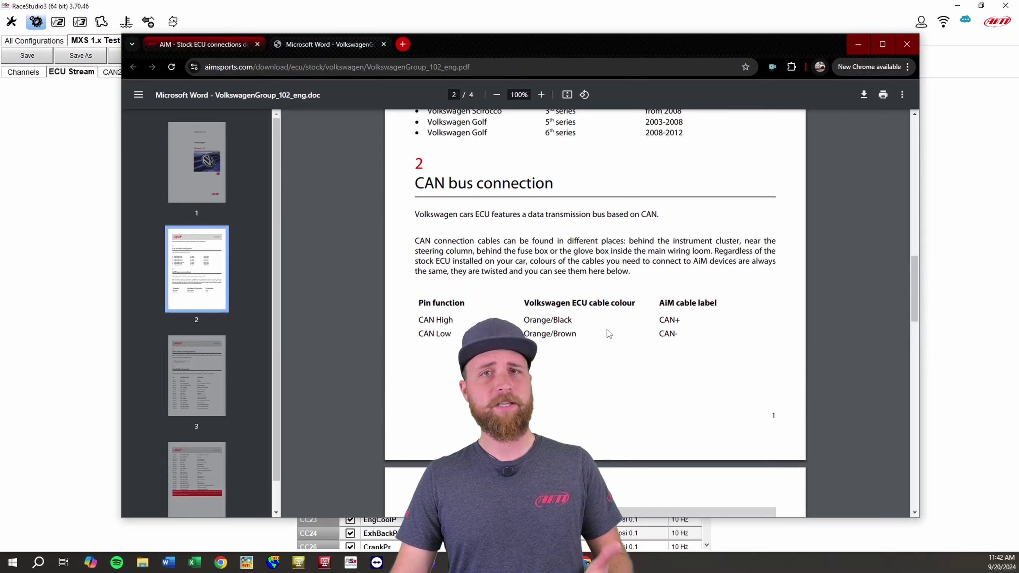
pyautogui.scroll(-15, 606, 330)
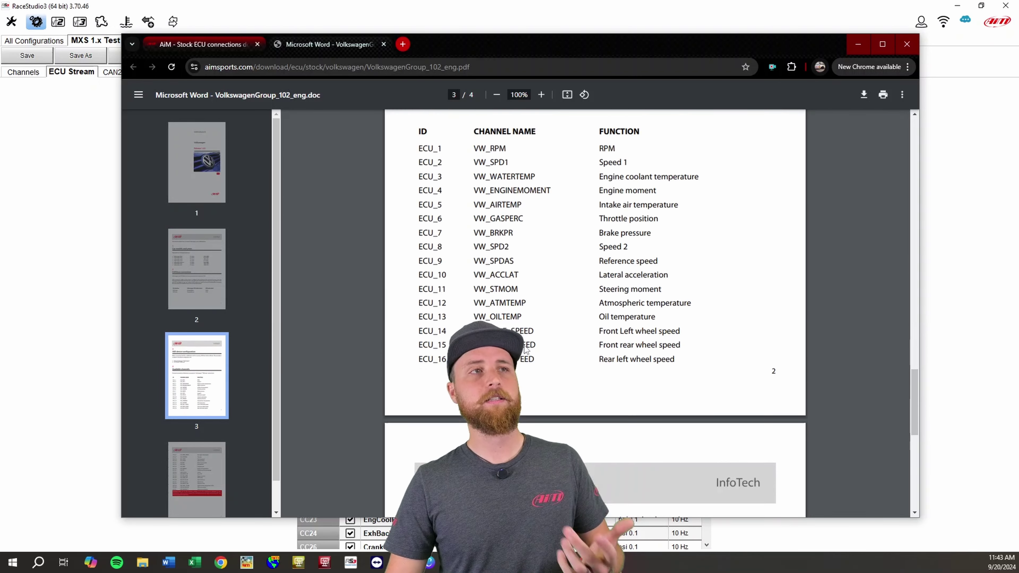
pyautogui.scroll(8, 538, 354)
pyautogui.scroll(-2, 507, 236)
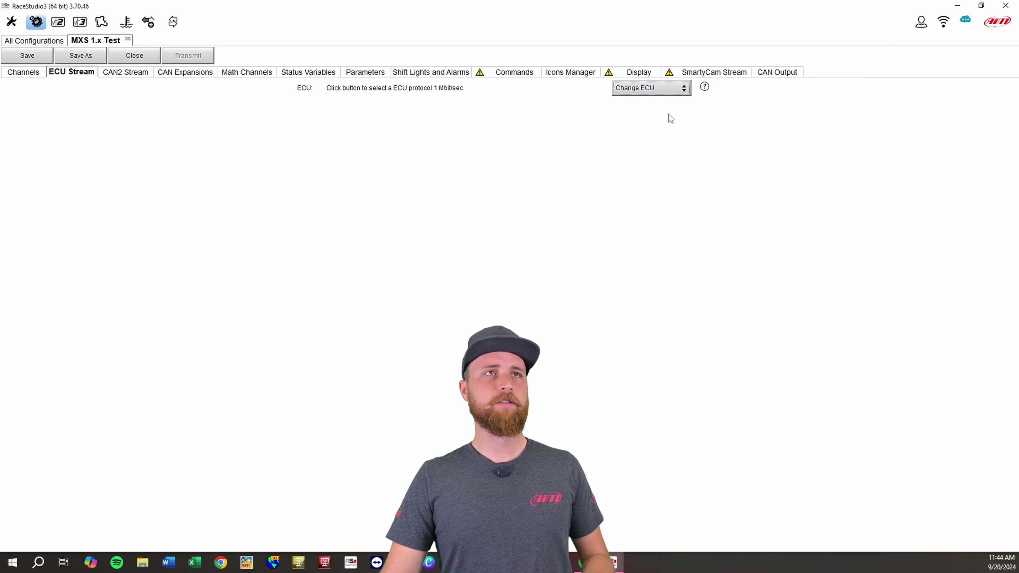
# Change the ECU protocol to VOLKSWAGEN VWGroup at 500 Kbit/sec, enabling all 41 channels
pyautogui.click(656, 92)
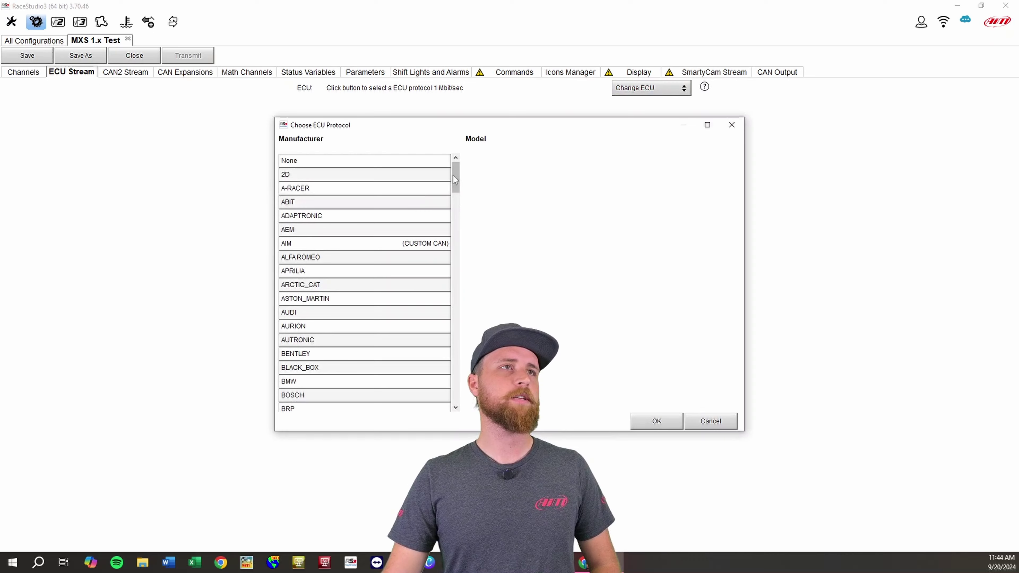
pyautogui.moveTo(453, 176); pyautogui.dragTo(453, 397)
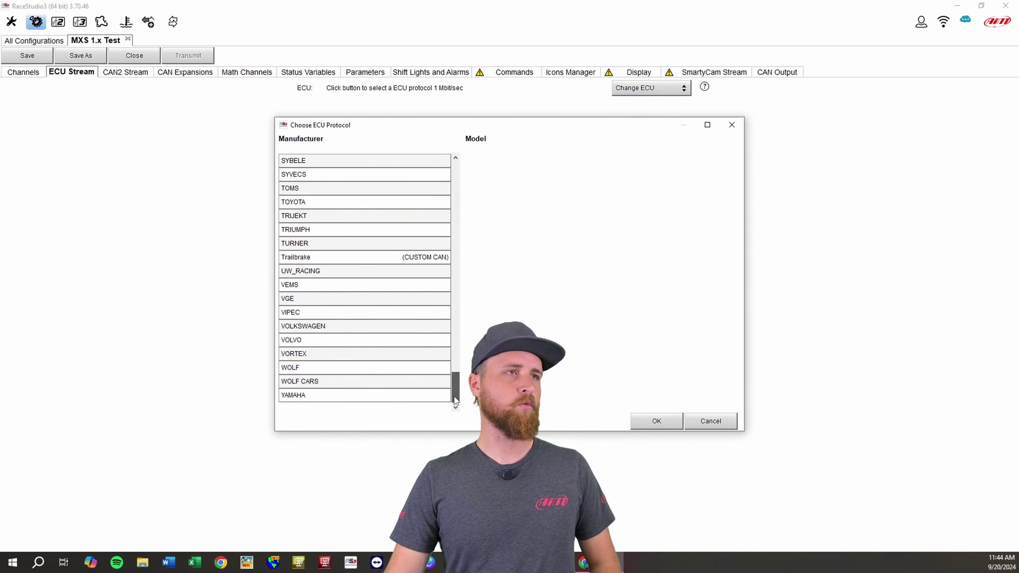
pyautogui.click(347, 326)
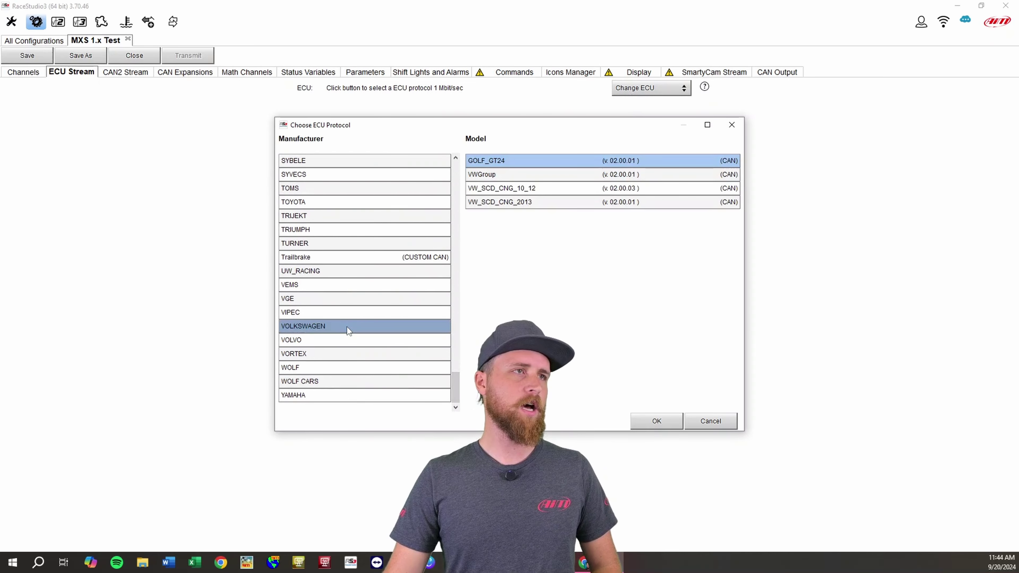
pyautogui.doubleClick(514, 174)
pyautogui.click(541, 303)
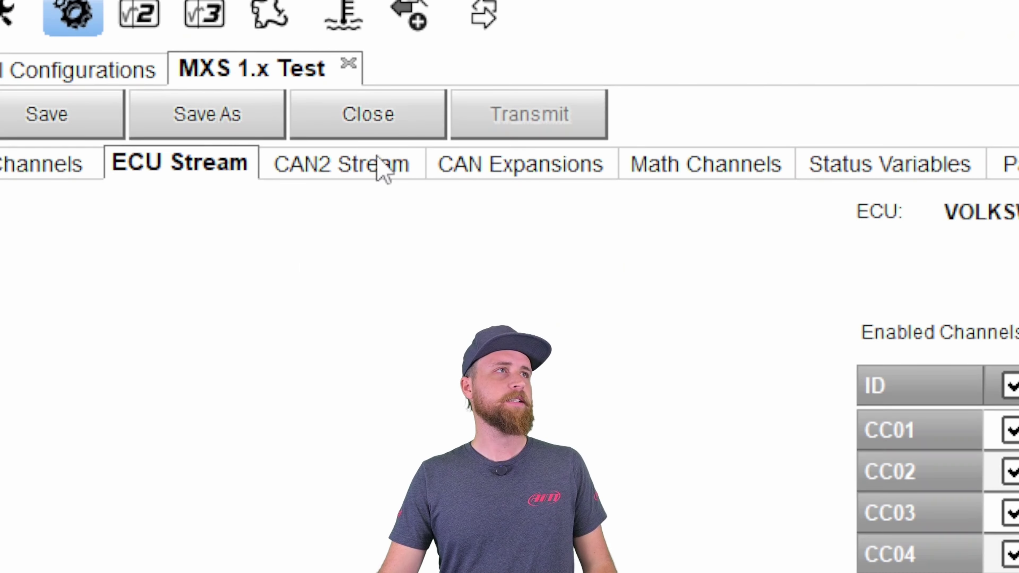
# Set the CAN2 Stream to FLAGTRONICS FT200 so its FLAGCODE channel is enabled
pyautogui.click(136, 74)
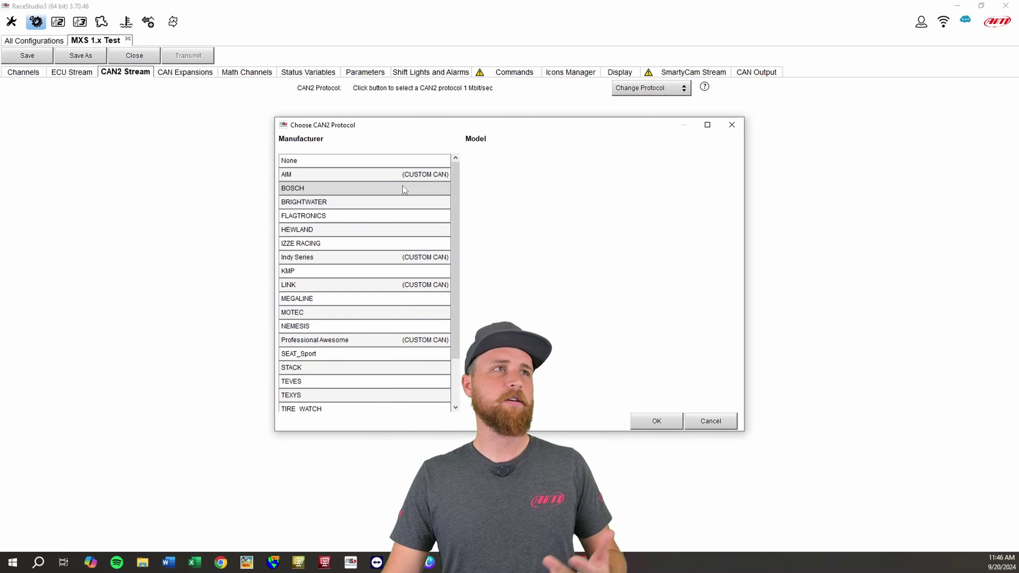
pyautogui.click(339, 216)
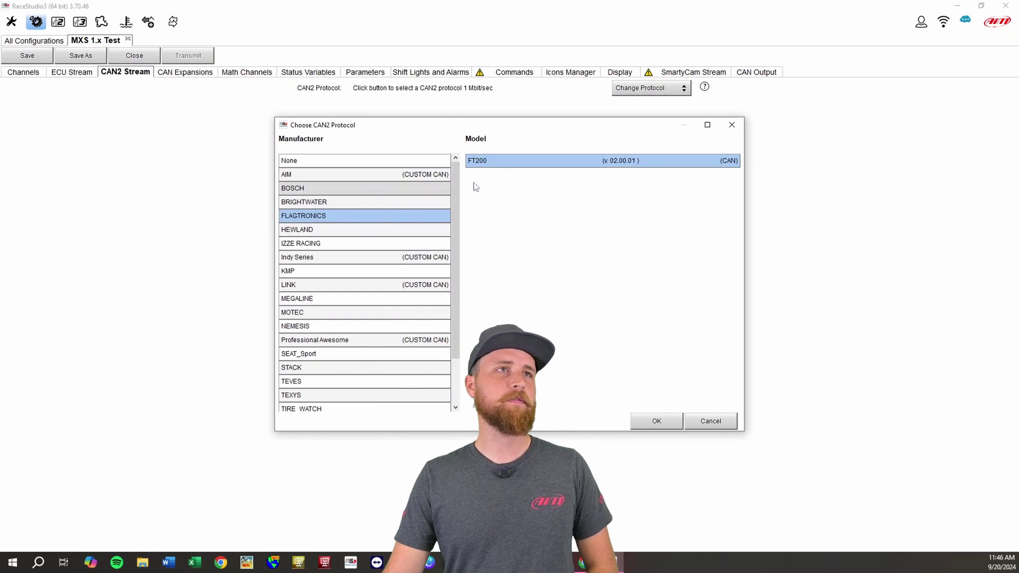
pyautogui.doubleClick(520, 159)
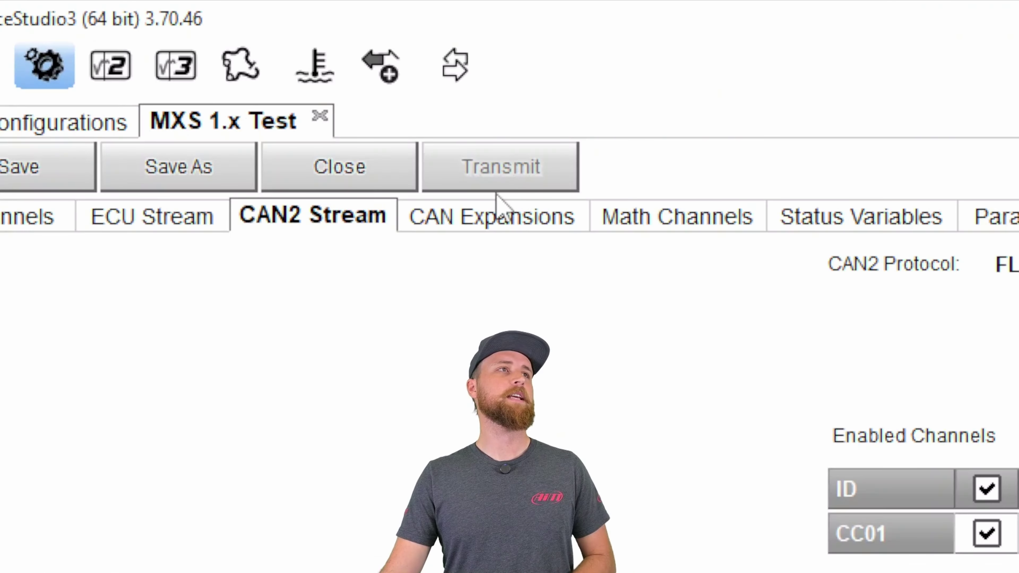
# Look at CAN Expansions without adding one, then move to the Math Channels page
pyautogui.click(187, 72)
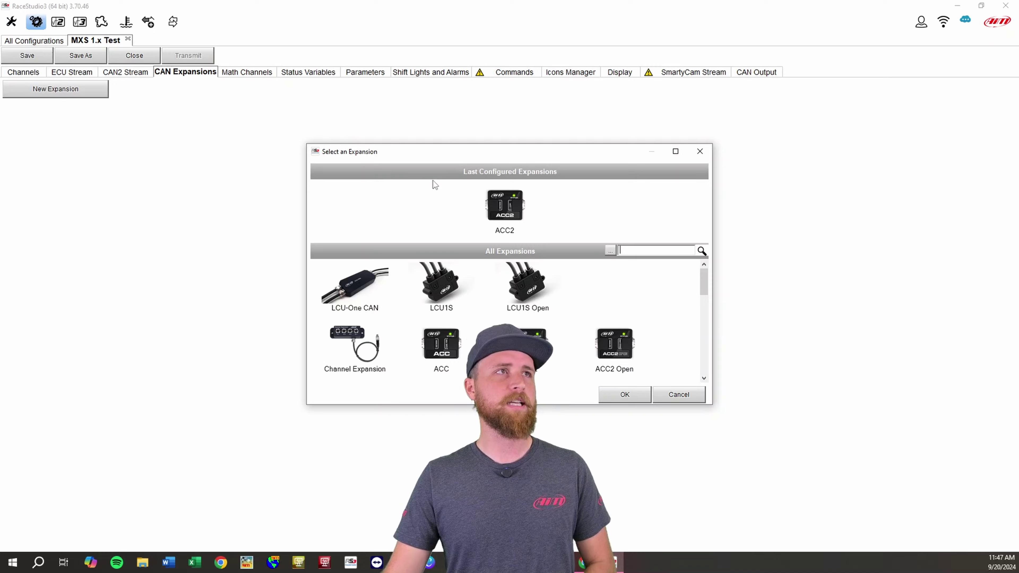
pyautogui.press('Escape')
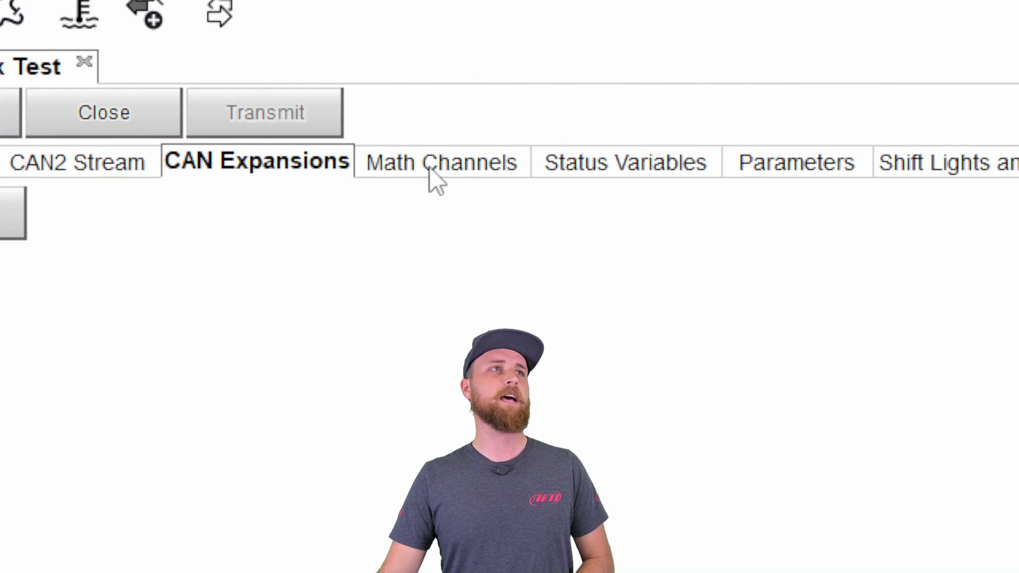
pyautogui.click(452, 171)
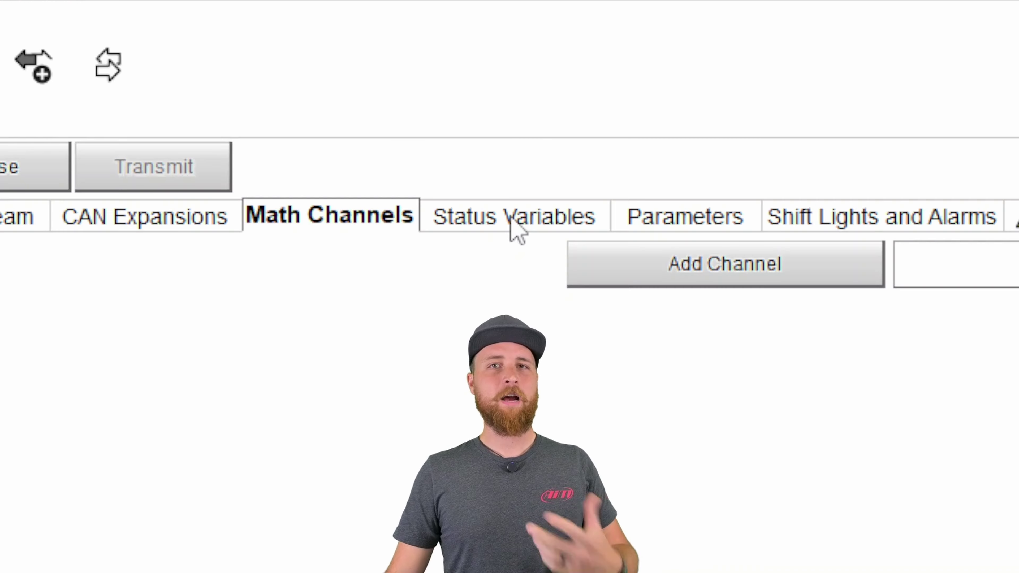
# Open the Hard Brake status variable for editing and toggle logging it as a device channel
pyautogui.click(511, 221)
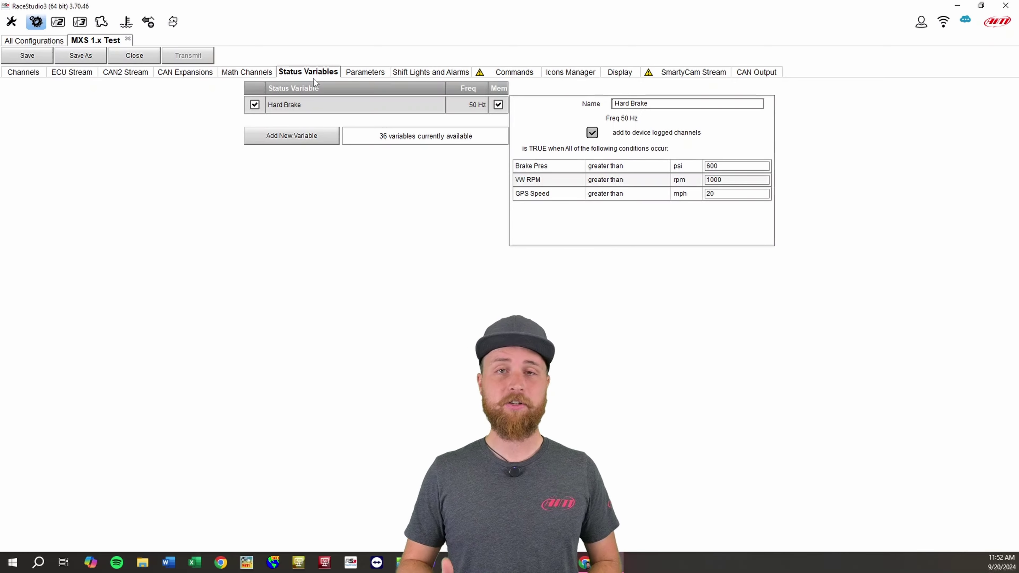
pyautogui.doubleClick(341, 105)
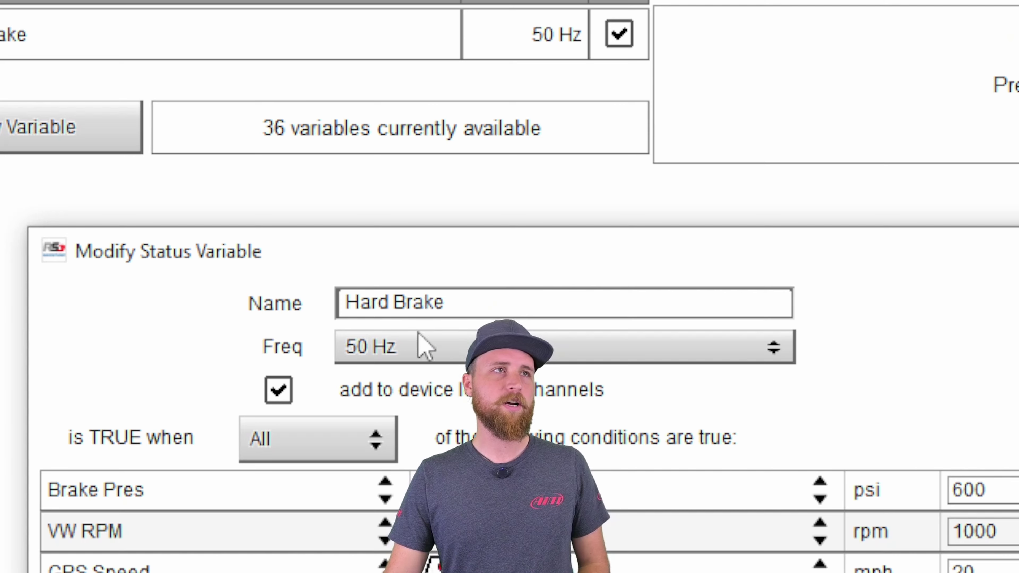
pyautogui.click(280, 398)
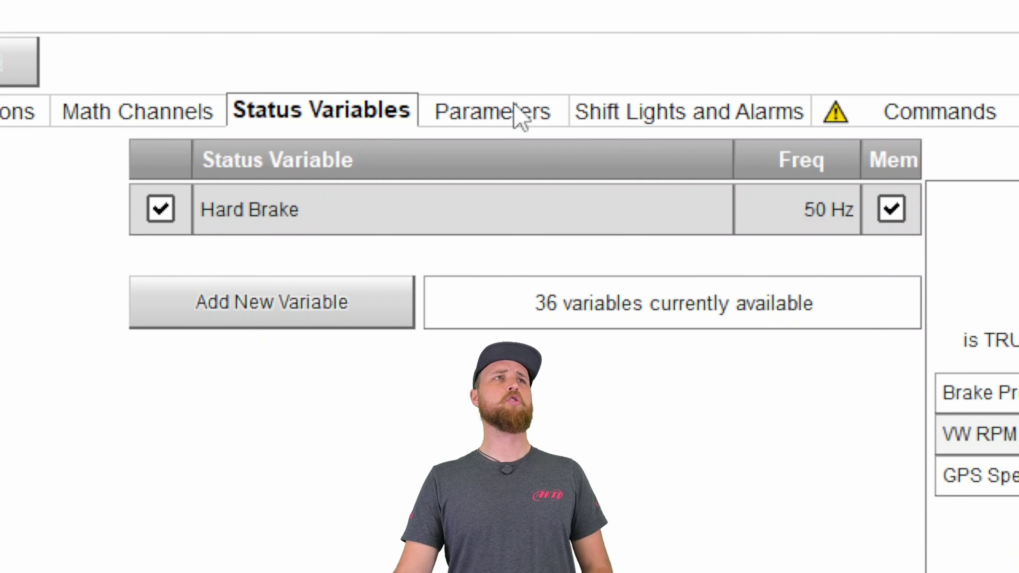
# In Parameters, start data recording on custom conditions: GPS Speed above 6 mph or VW RPM above 850
pyautogui.click(373, 74)
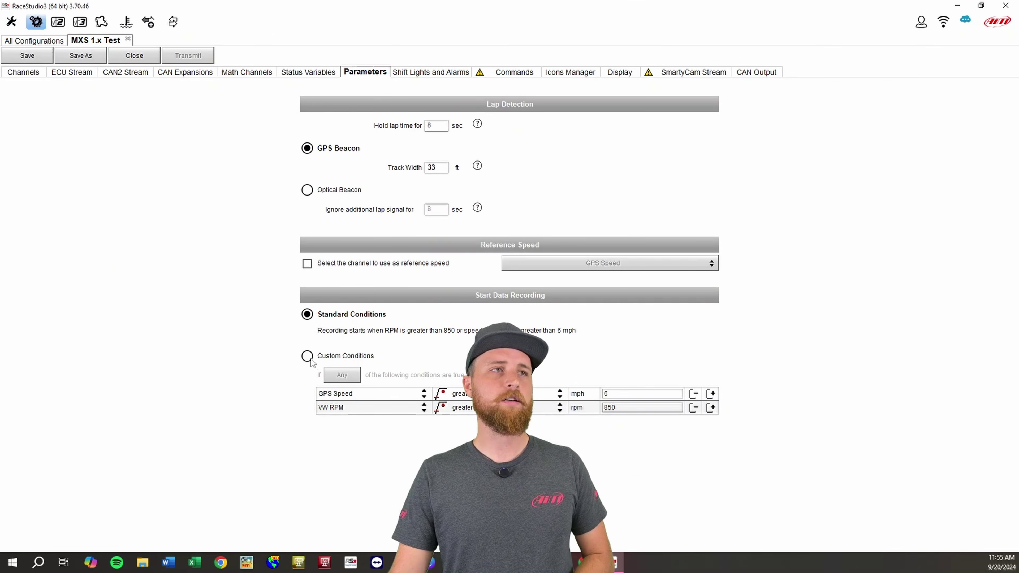
pyautogui.click(308, 357)
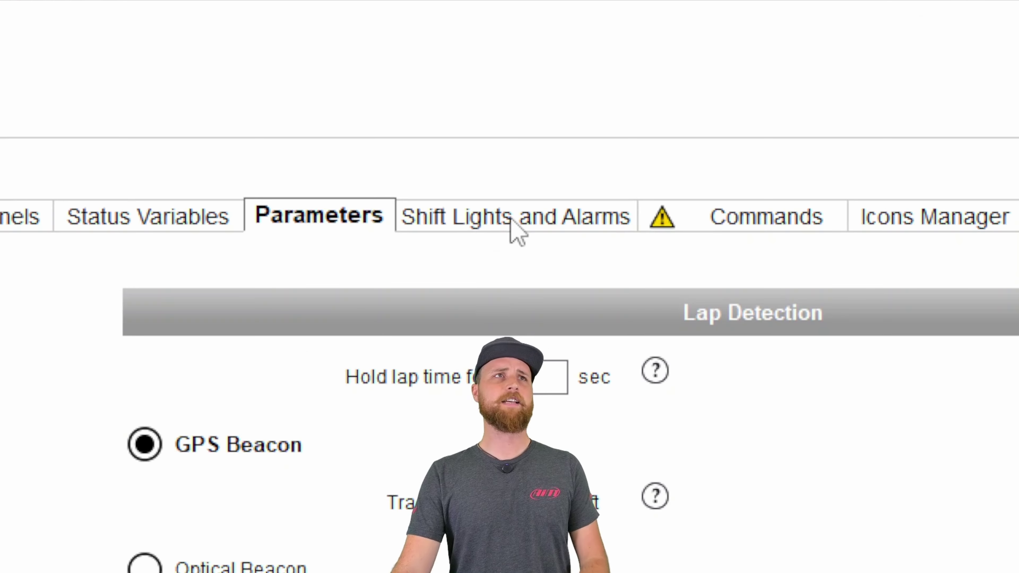
# Check the gear shift-light thresholds of 8200–10000 rpm in Shift Lights Options, leaving them unchanged
pyautogui.click(512, 220)
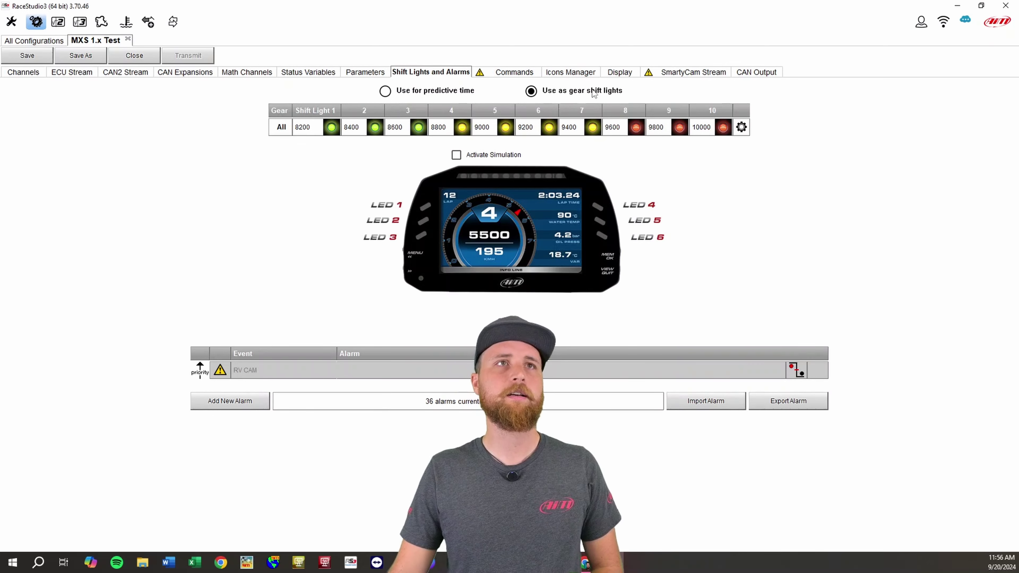
pyautogui.click(741, 127)
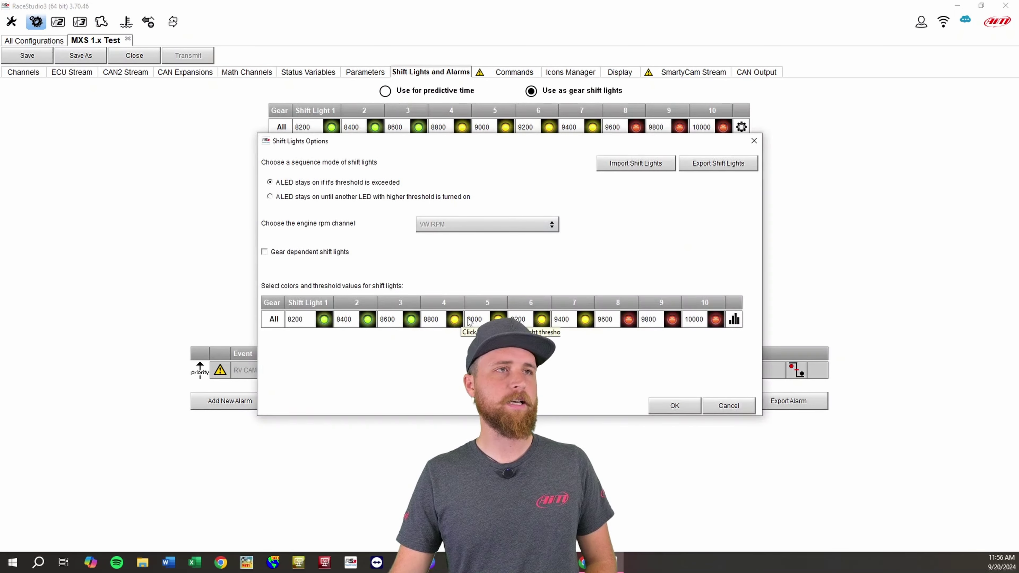
pyautogui.click(675, 405)
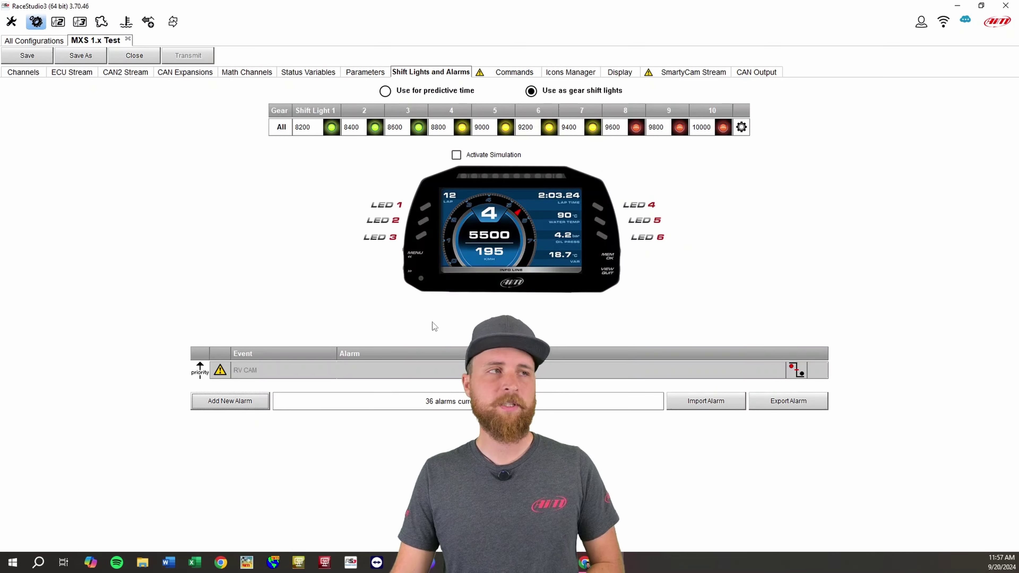
pyautogui.click(230, 401)
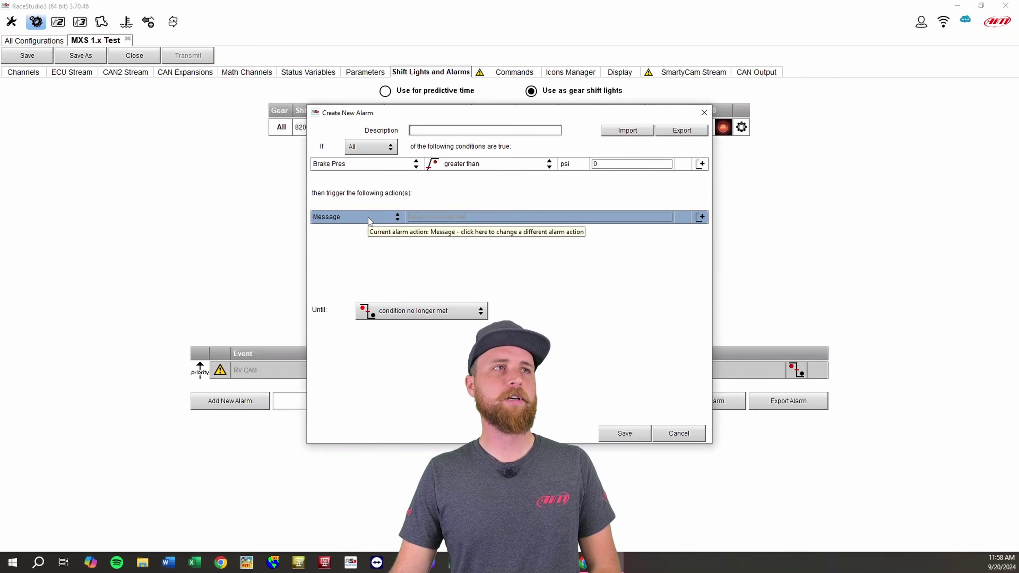
# Make the Water Temp High alarm light LED 1 red until the condition clears, and save it
pyautogui.click(513, 299)
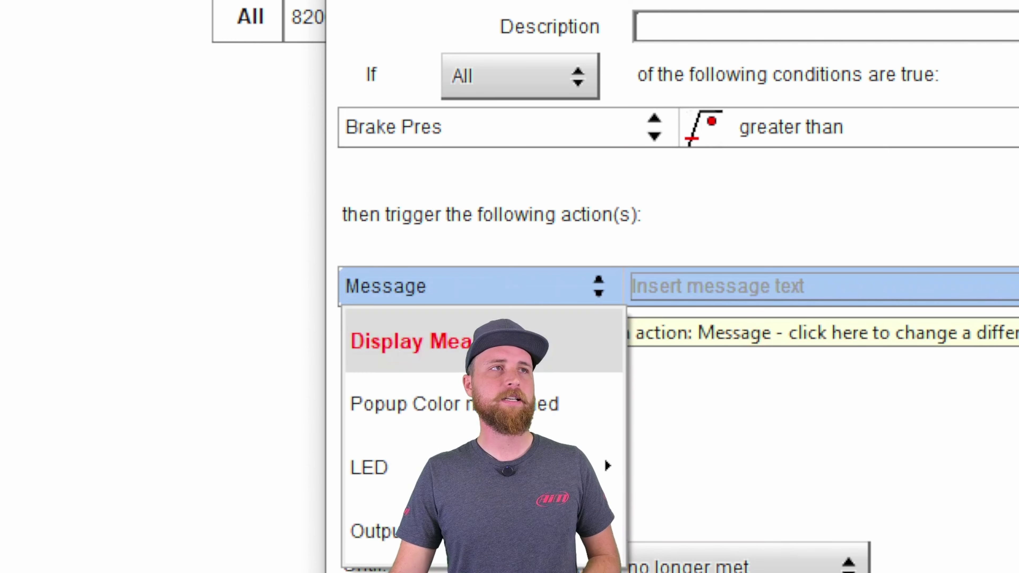
pyautogui.moveTo(602, 466)
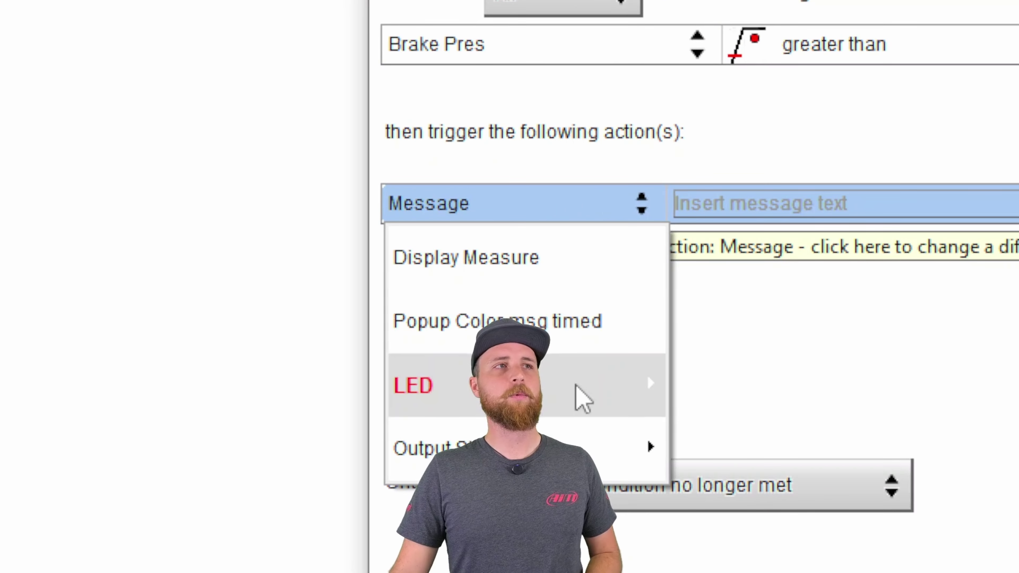
pyautogui.moveTo(580, 398)
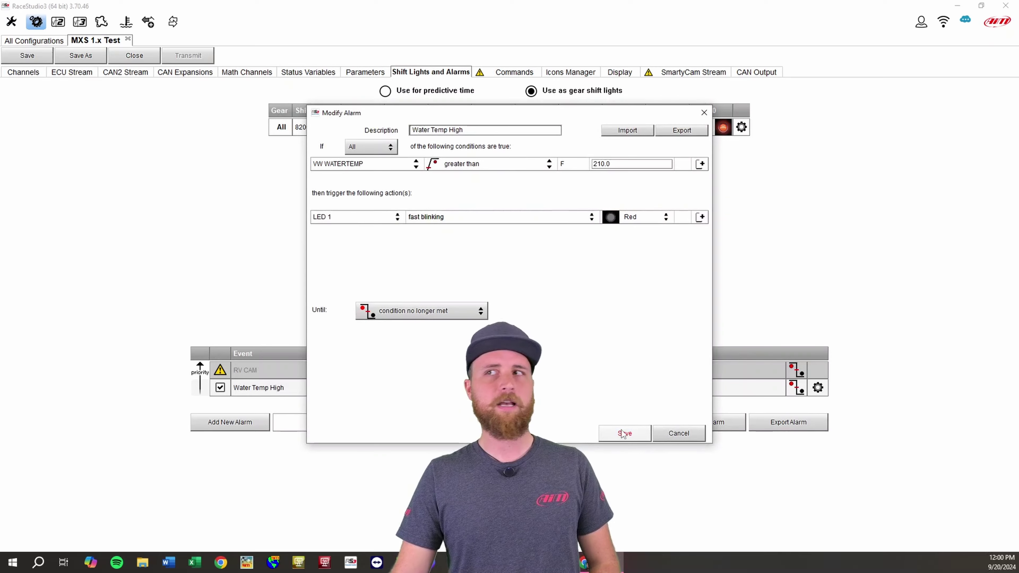
pyautogui.click(623, 433)
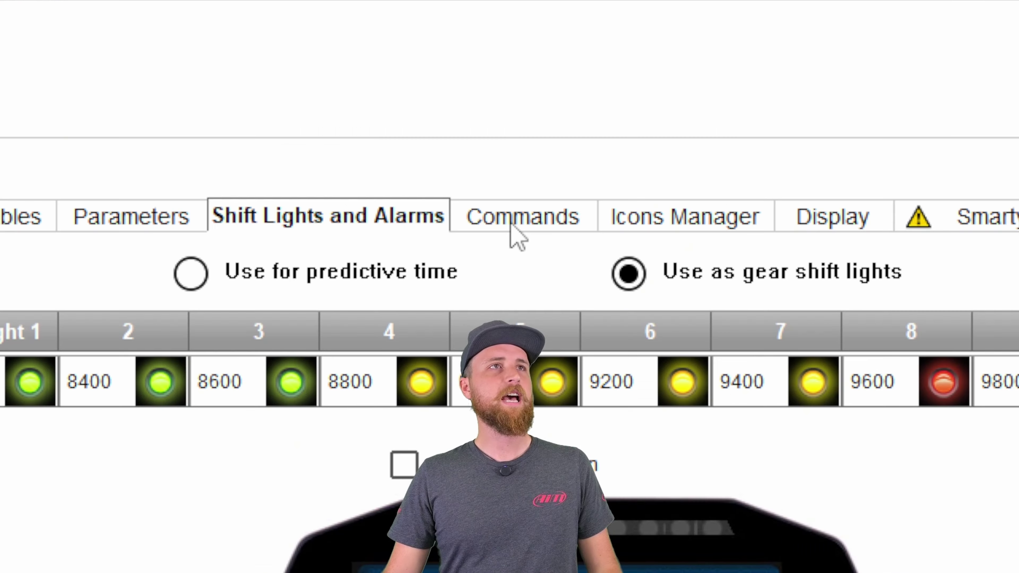
# On the Commands page, open RV CAM to confirm Gear = R triggers the First Camera Input
pyautogui.click(517, 223)
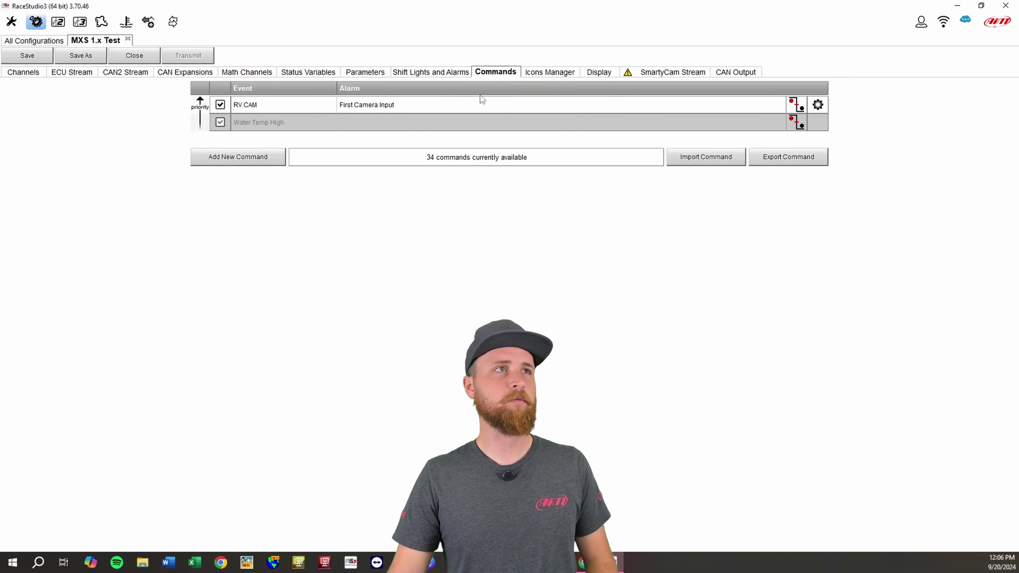
pyautogui.doubleClick(280, 105)
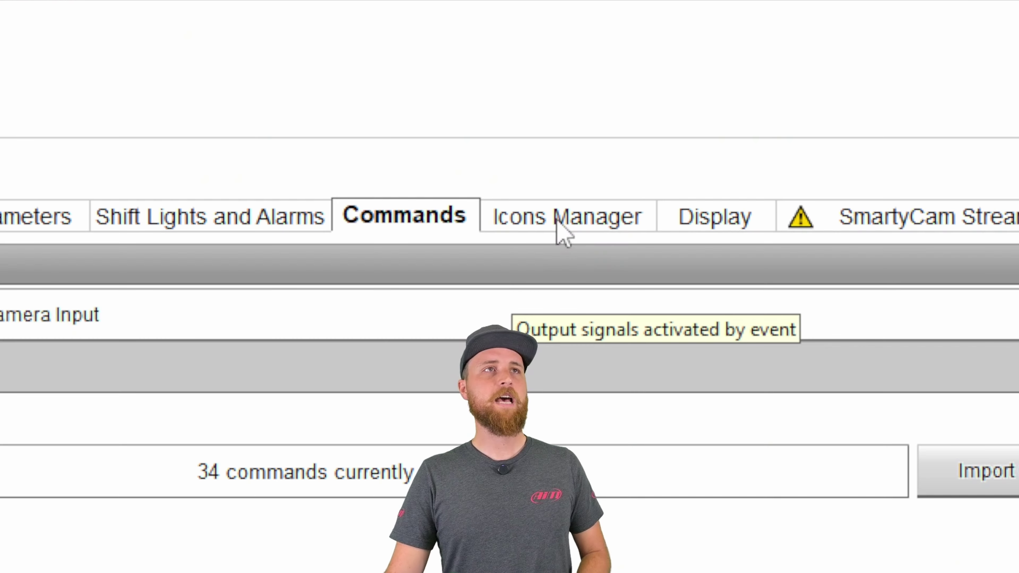
# Look over the Icons Manager, then view the Display page's Page 1 layout with its 18000 RPM gauge
pyautogui.click(546, 73)
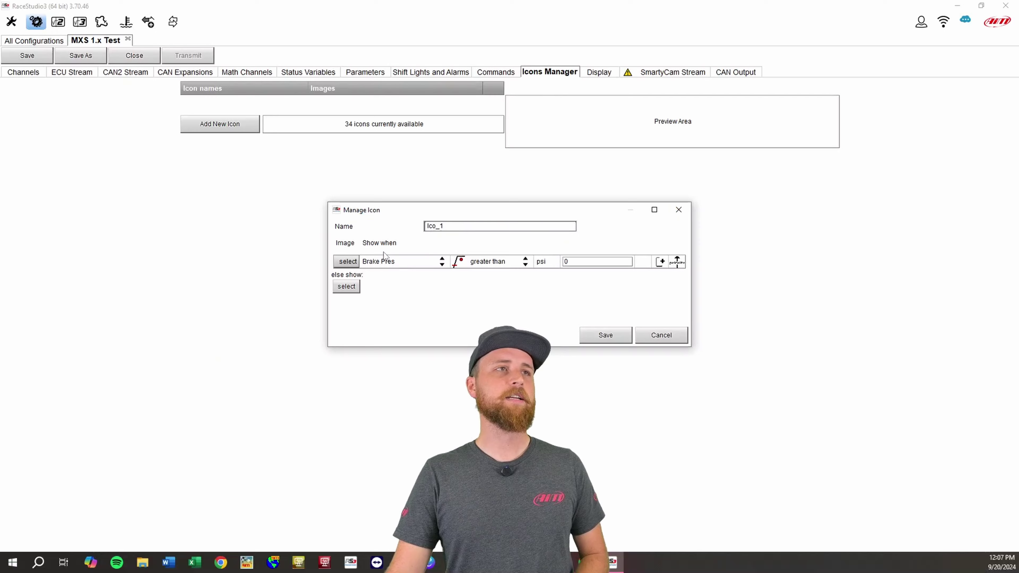
pyautogui.click(455, 261)
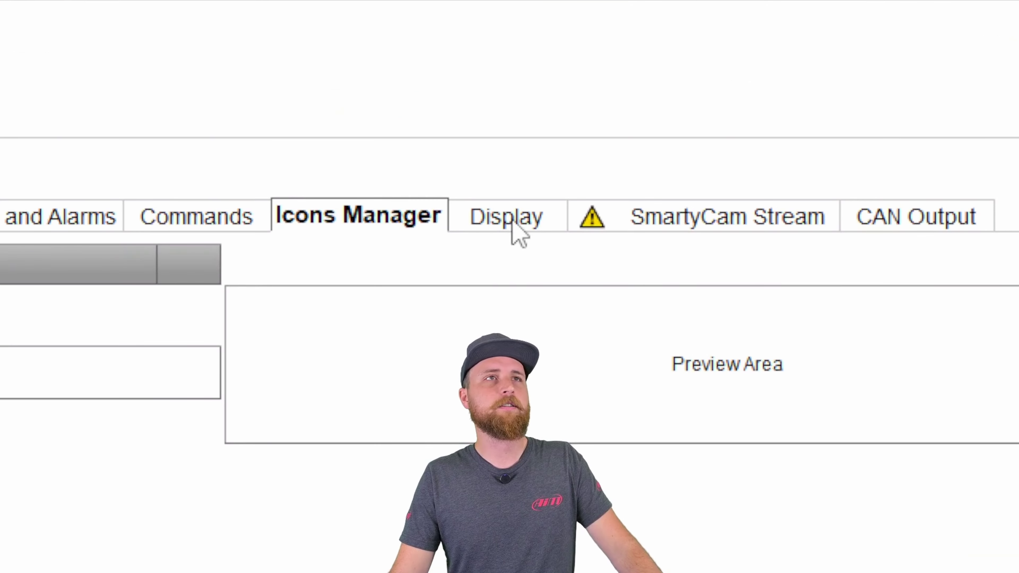
pyautogui.click(513, 221)
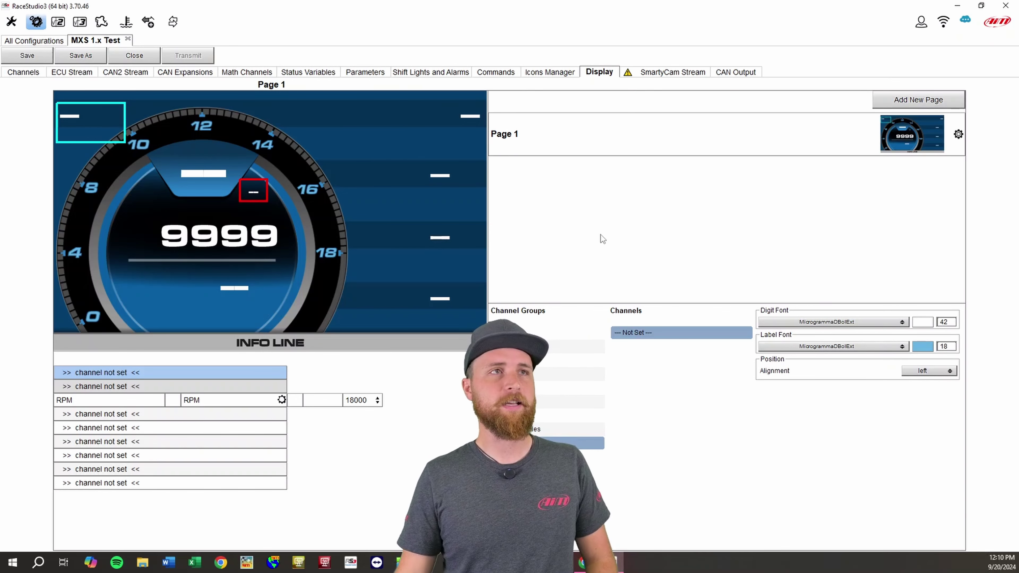
# Add a new display Page 2 based on the Driver page 19 layout
pyautogui.click(904, 97)
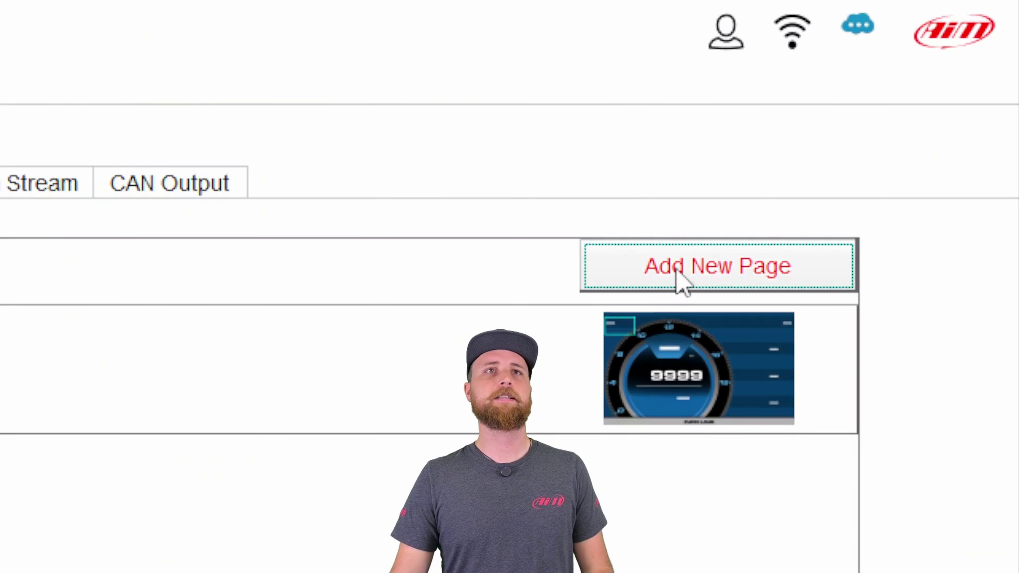
pyautogui.click(677, 271)
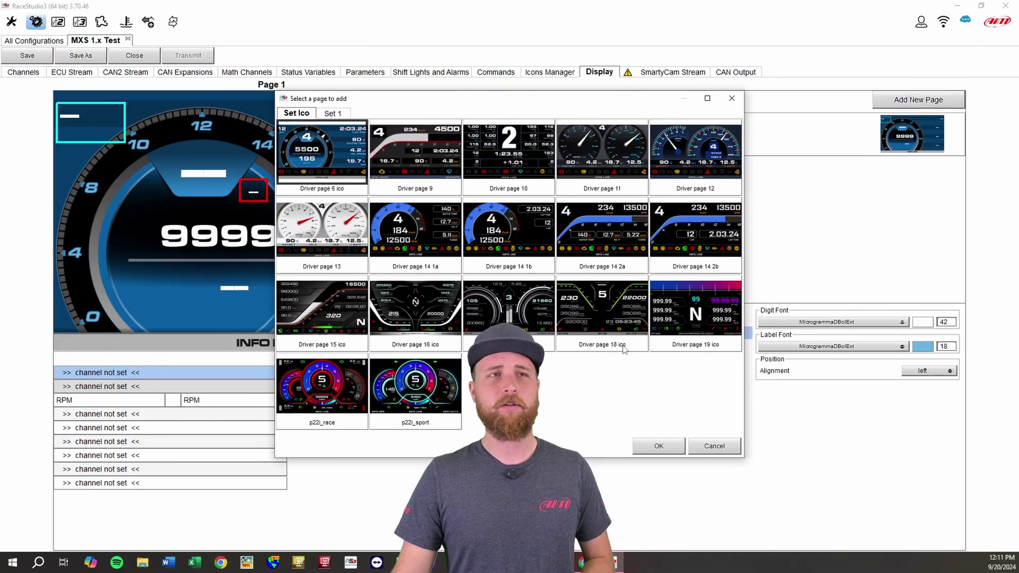
pyautogui.doubleClick(703, 303)
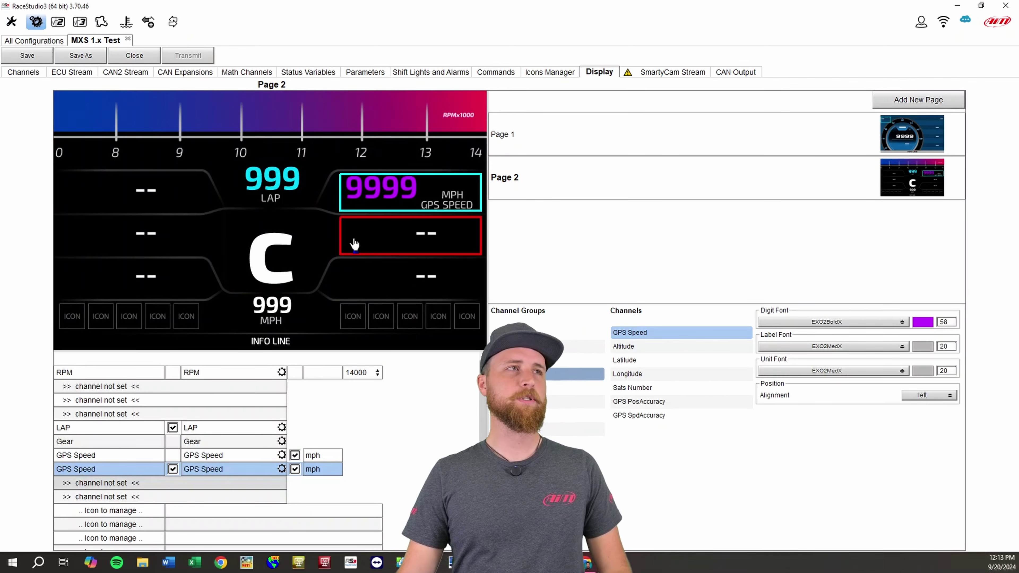
# Assign Brake Pres and Lap Time to the left fields and pick Prisoner SF for GPS Speed
pyautogui.click(158, 198)
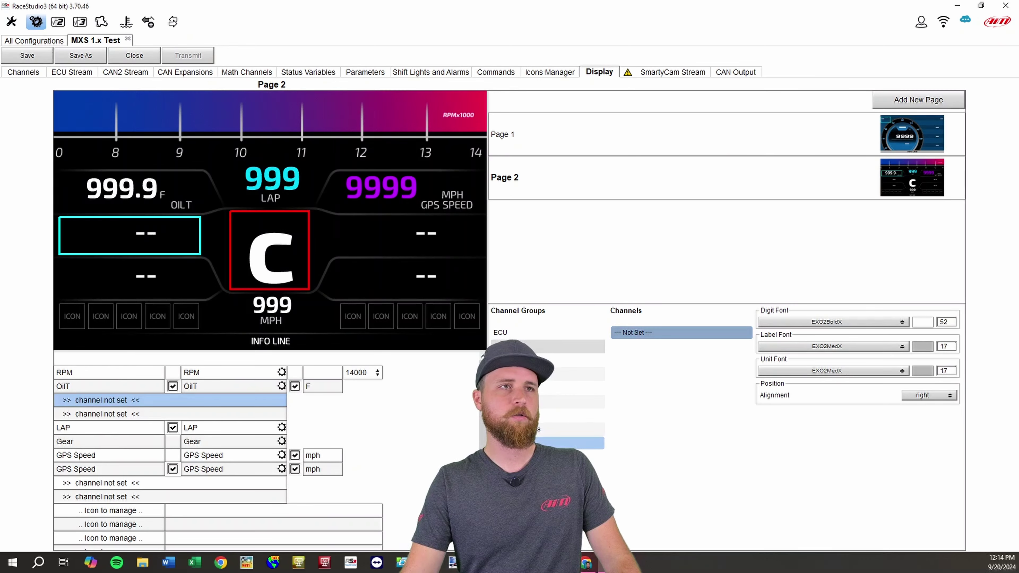
pyautogui.click(574, 388)
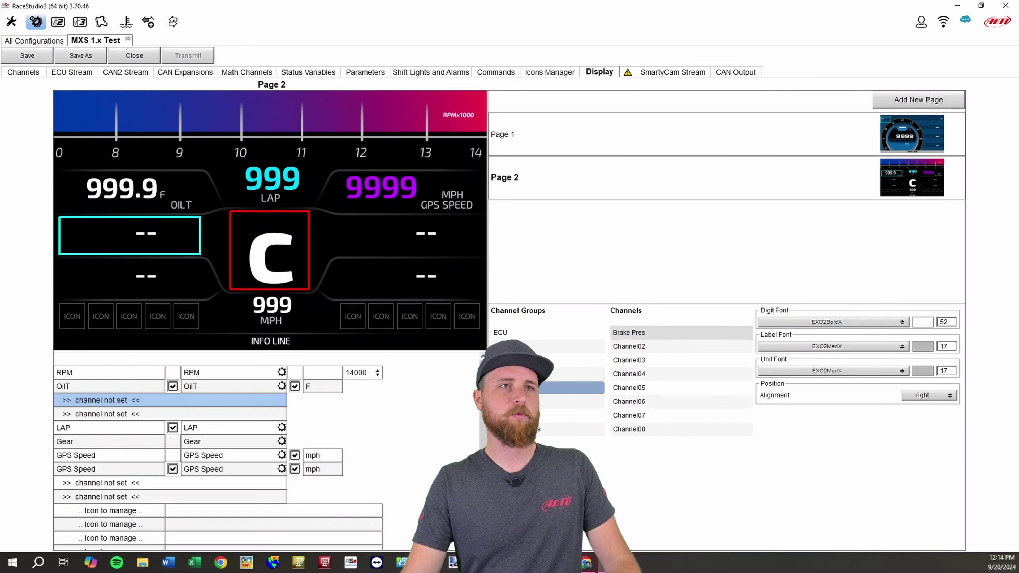
pyautogui.click(651, 333)
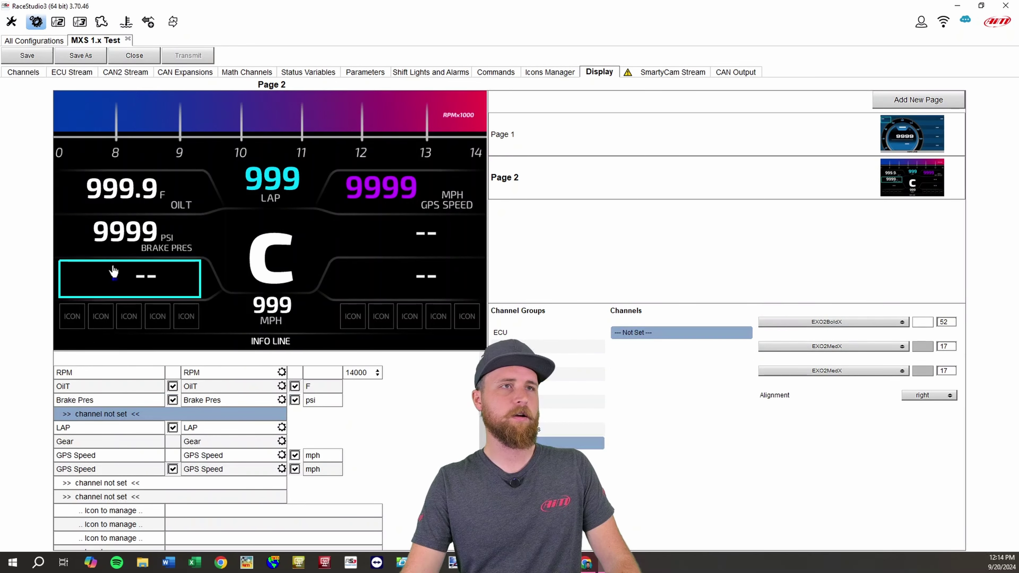
pyautogui.click(577, 360)
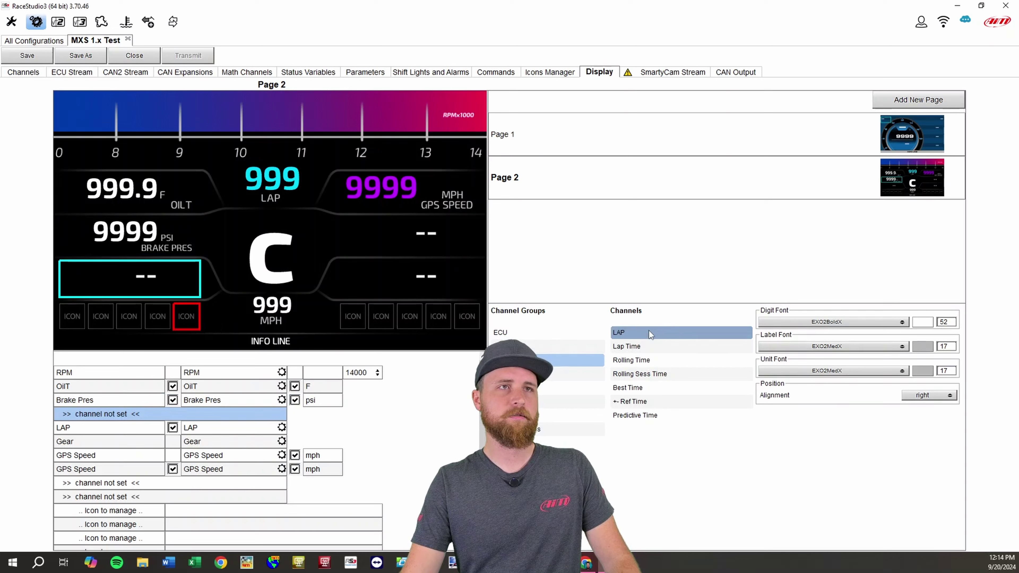
pyautogui.click(646, 346)
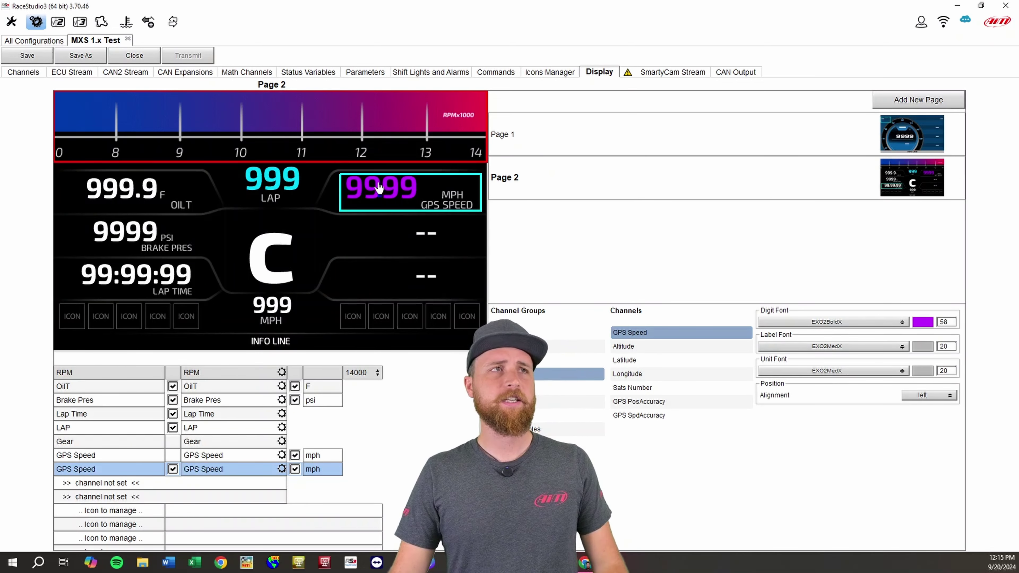
pyautogui.click(830, 322)
# Colour the GPS Speed digits green and set the RPM bar maximum to 8000
pyautogui.click(835, 337)
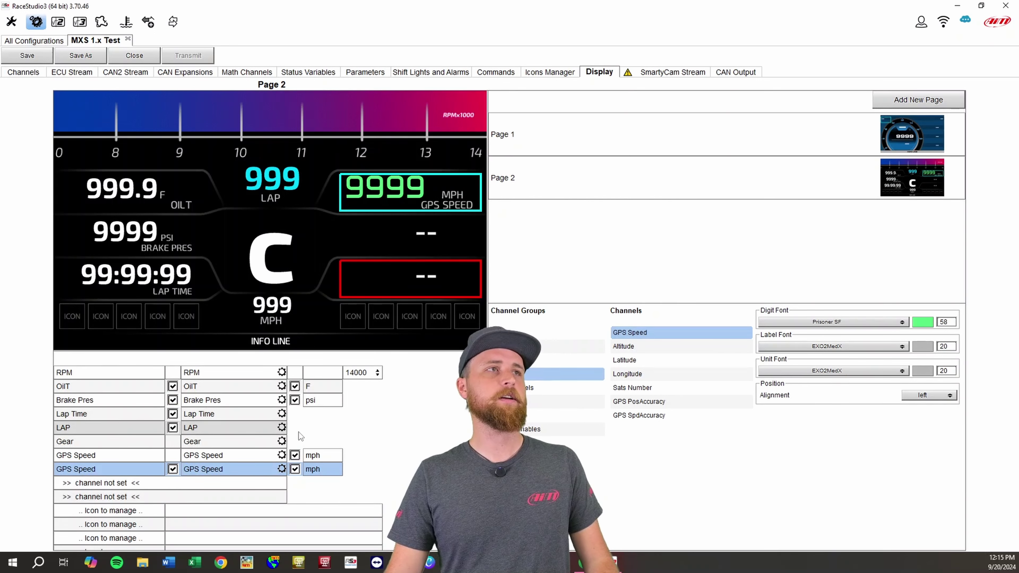
pyautogui.click(283, 120)
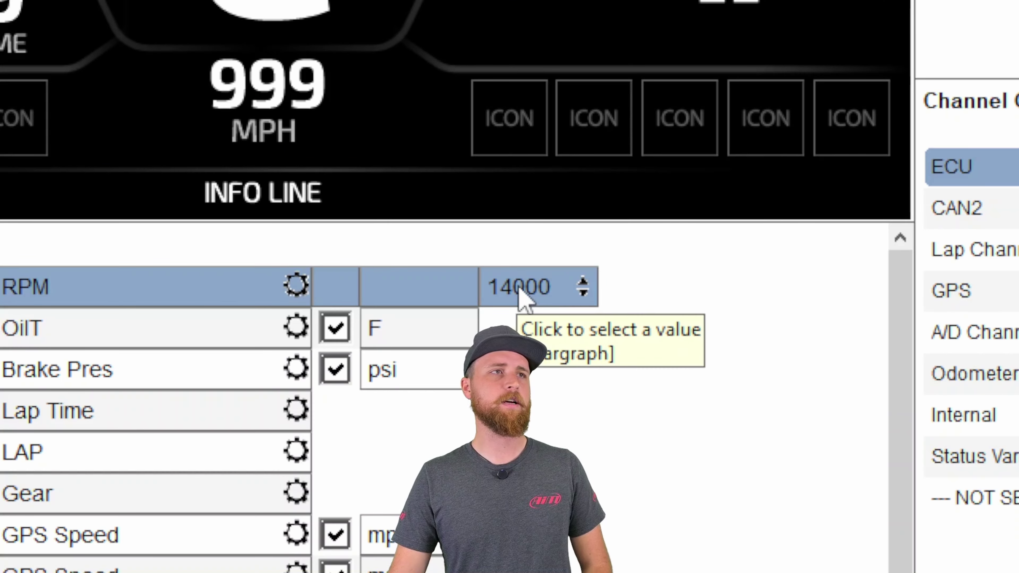
pyautogui.click(355, 373)
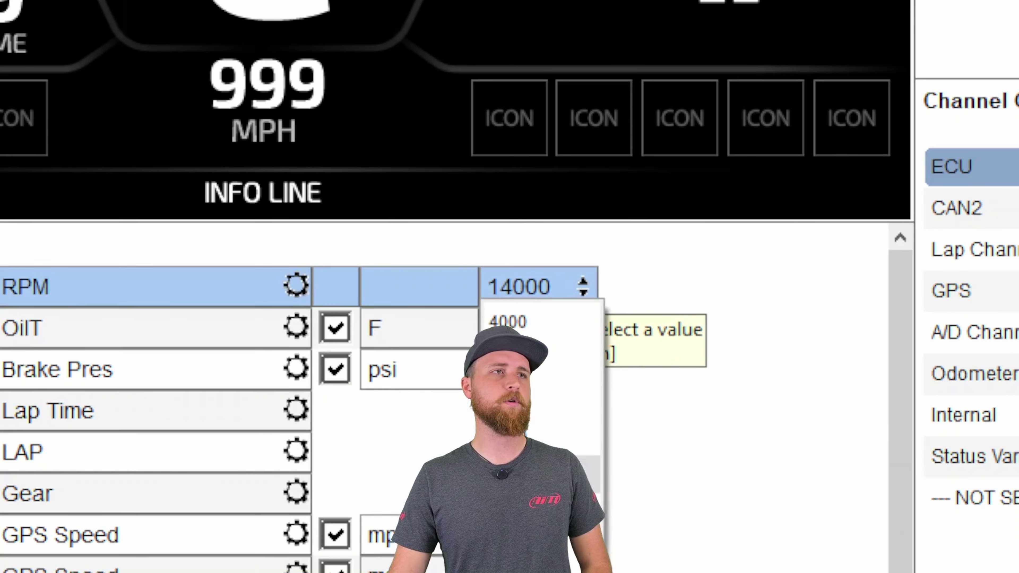
pyautogui.click(533, 435)
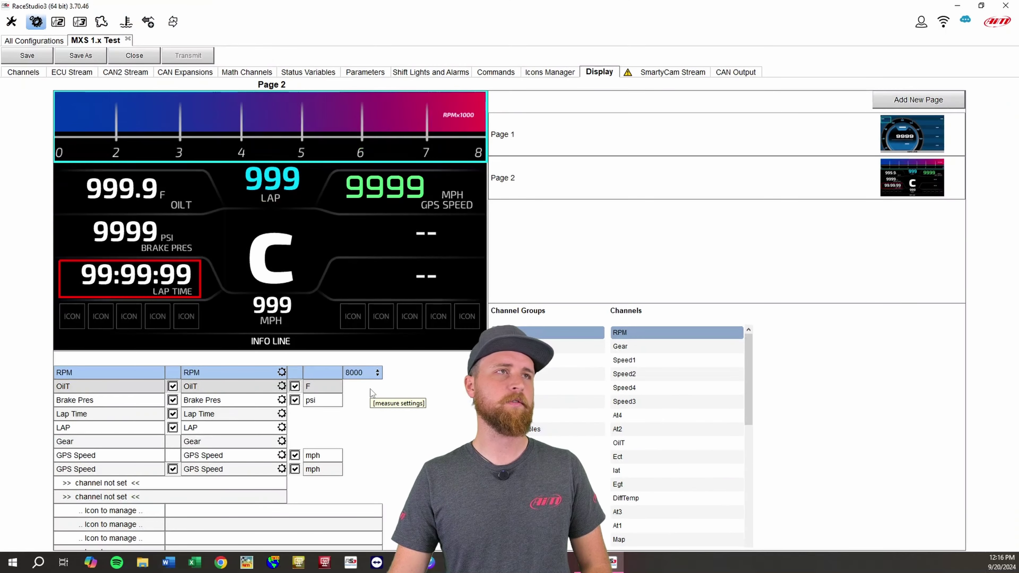
pyautogui.click(410, 235)
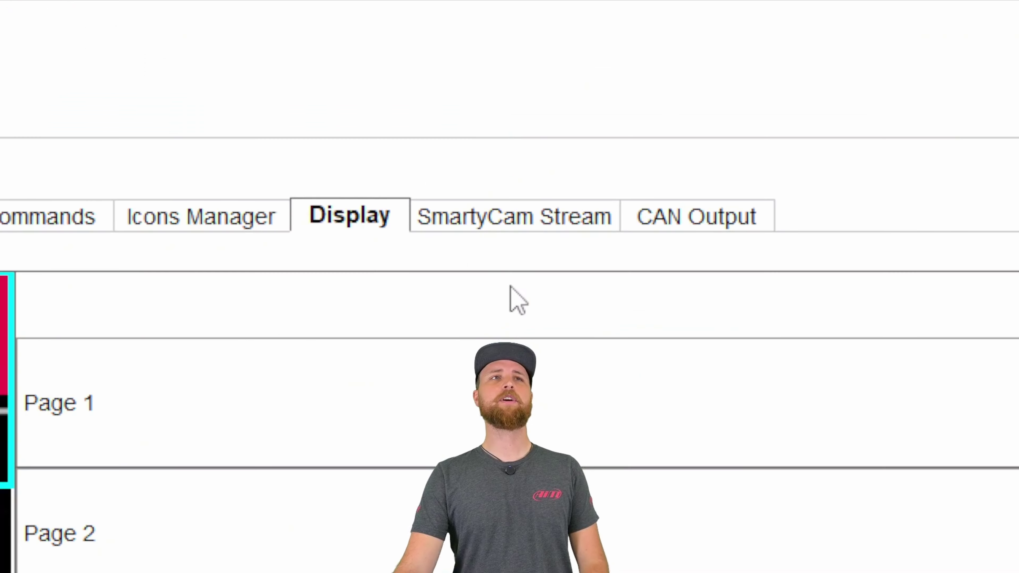
# Choose SmartyCam 3 for the stream and enable all channels for its functions
pyautogui.click(529, 219)
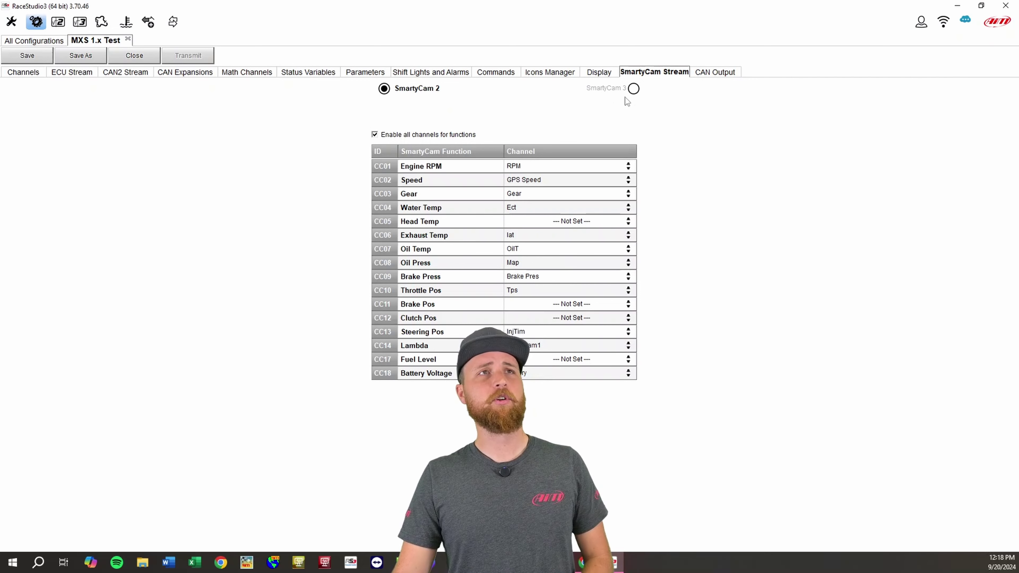
pyautogui.click(633, 88)
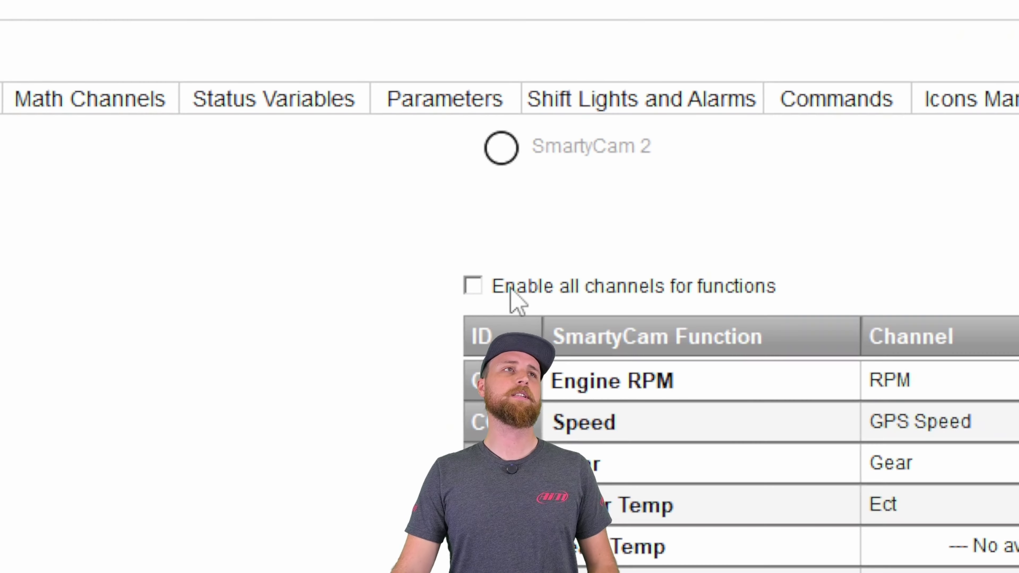
pyautogui.click(476, 286)
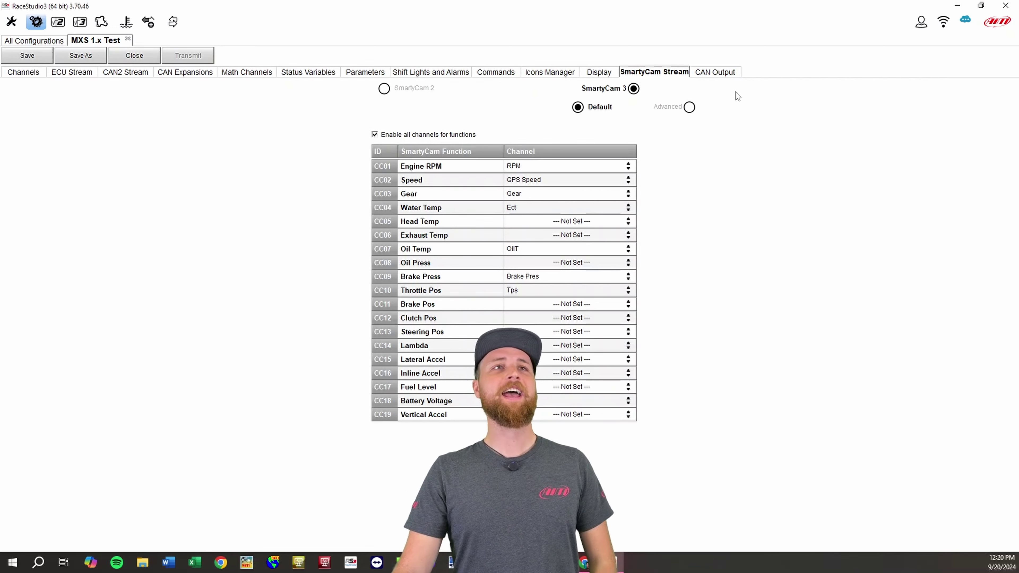
# Bring up the CAN Output page with its empty, unnamed byte layout
pyautogui.click(462, 218)
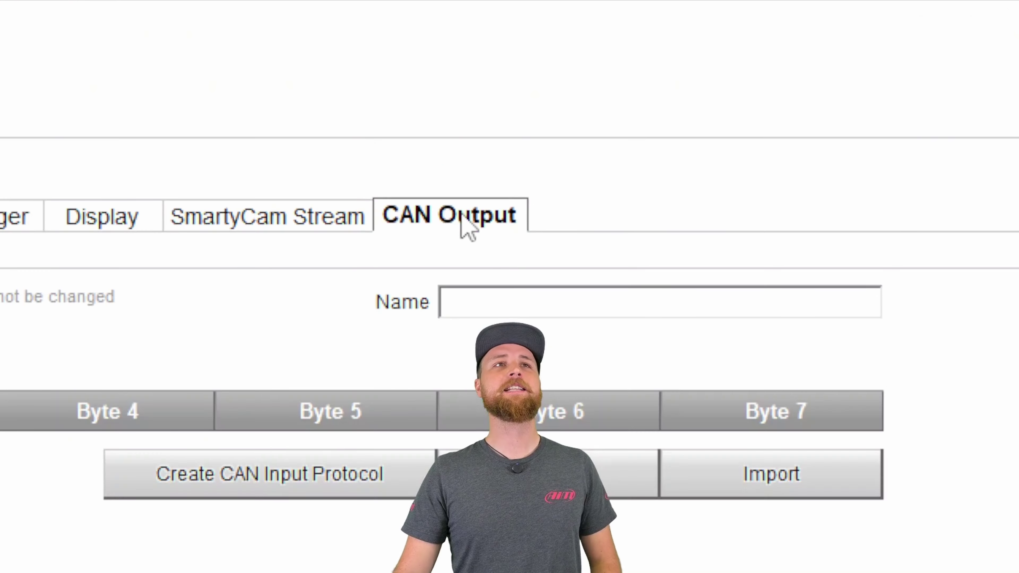